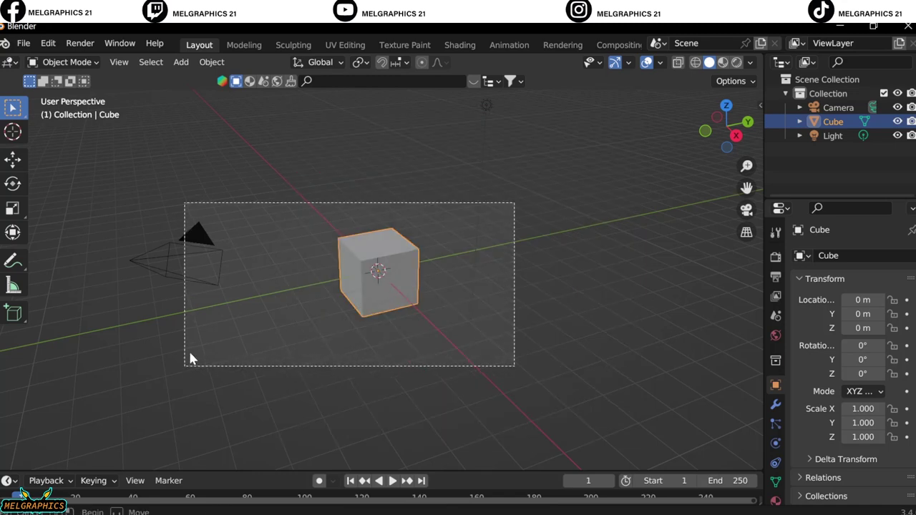
Clear the default cube, camera and light, add a UV sphere and enter Sculpt Mode
key("Delete")
key("KP_1")
key("shift+a")
left_click(648, 277)
left_click(74, 63)
left_click(65, 103)
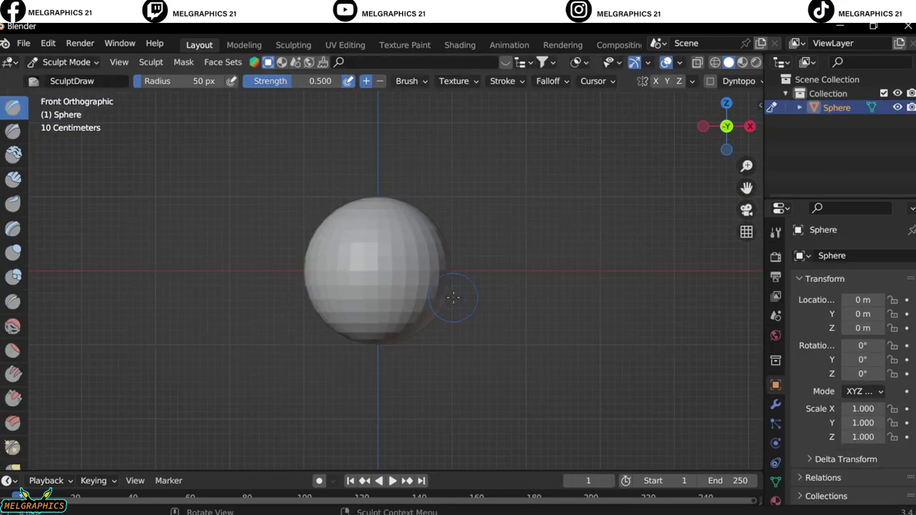
Pull the sphere into an egg-shaped head with a 148 px Grab brush
key("g")
key("f")
left_click(407, 323)
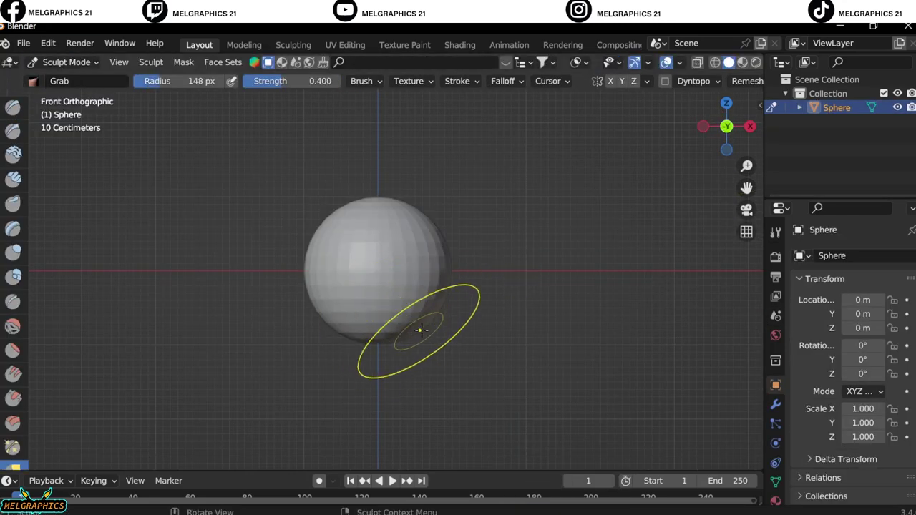
scroll(519, 142, "up", 2)
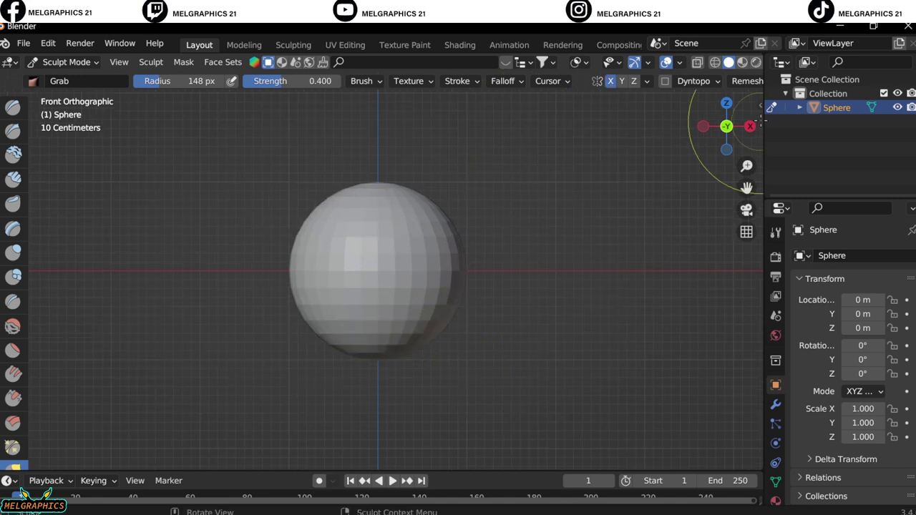
key("n")
left_click_drag(644, 272, 650, 274)
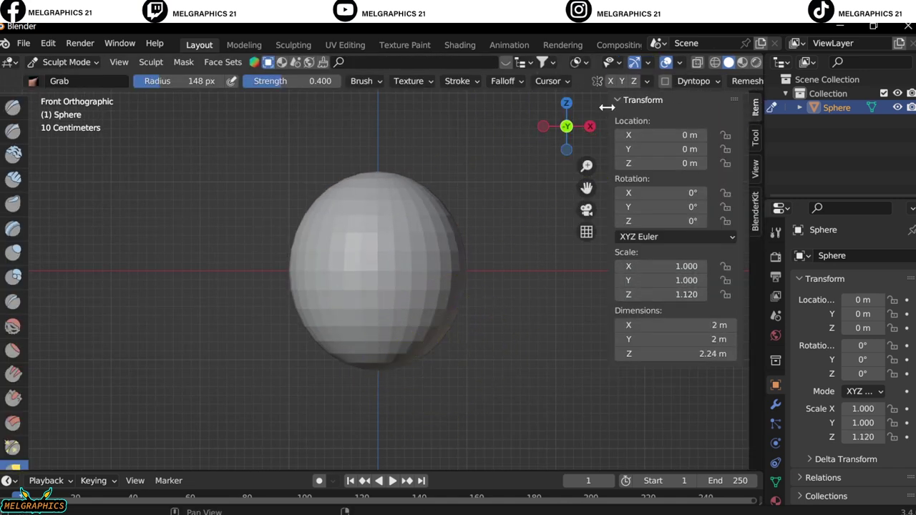
key("n")
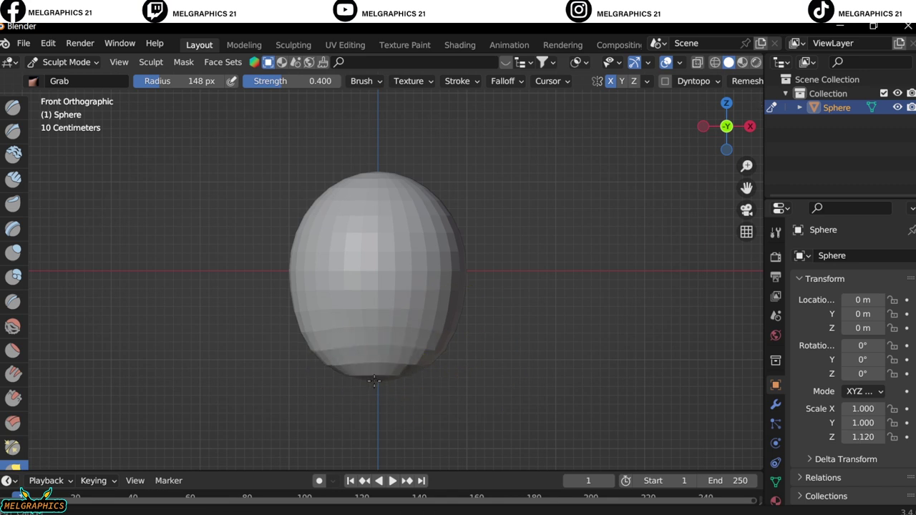
mouse_move(374, 381)
middle_mouse_down()
mouse_move(368, 368)
mouse_move(323, 350)
middle_mouse_up()
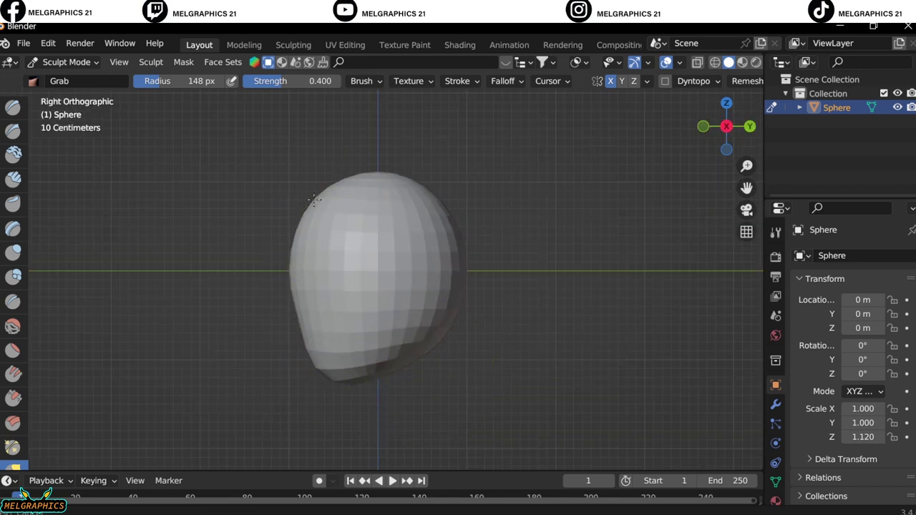
Return the head to front orthographic view and switch it back into Sculpt Mode
key("ctrl+Tab")
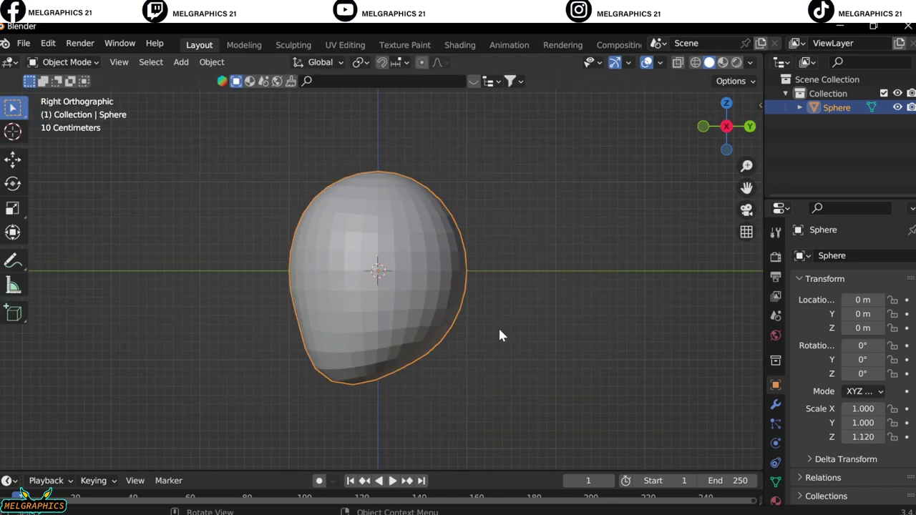
key("KP_1")
scroll(372, 245, "up", 4)
left_click(66, 62)
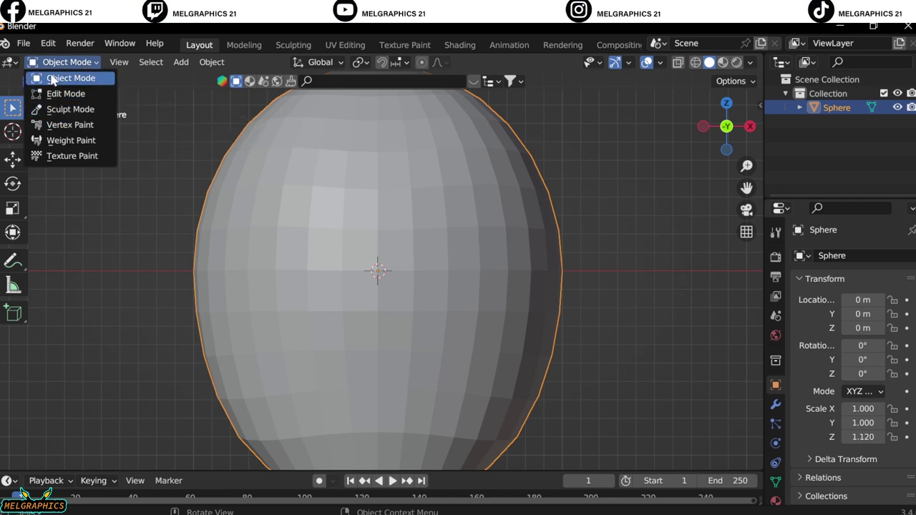
left_click(71, 78)
left_click(66, 61)
left_click(61, 109)
scroll(476, 229, "up", 1)
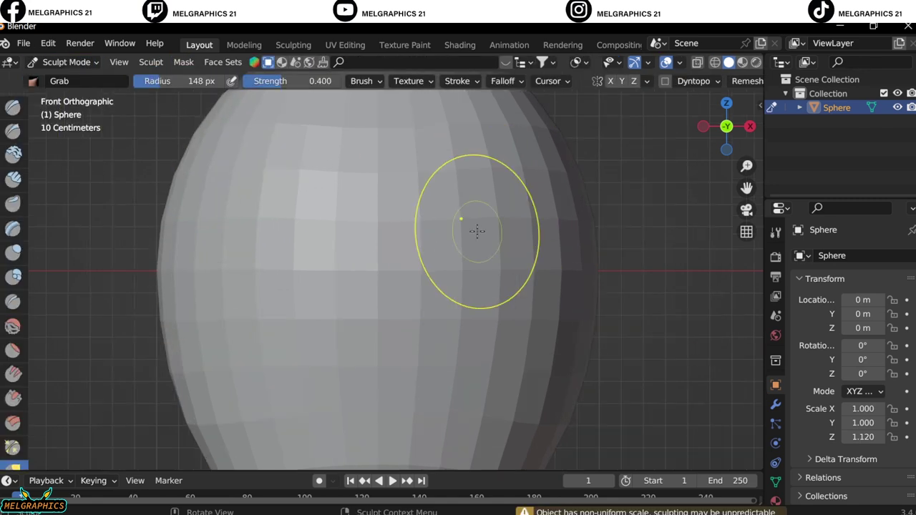
Sculpt an indented band across the face, inspect it, and return to Object Mode
left_click_drag(486, 219, 527, 282)
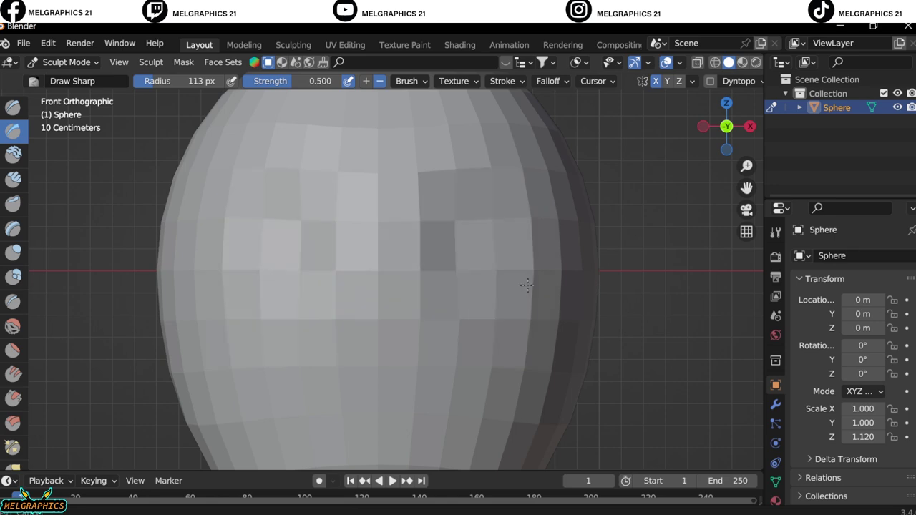
mouse_move(528, 282)
middle_mouse_down()
mouse_move(418, 248)
mouse_move(409, 303)
mouse_move(300, 272)
middle_mouse_up()
middle_click_drag(550, 328, 429, 327)
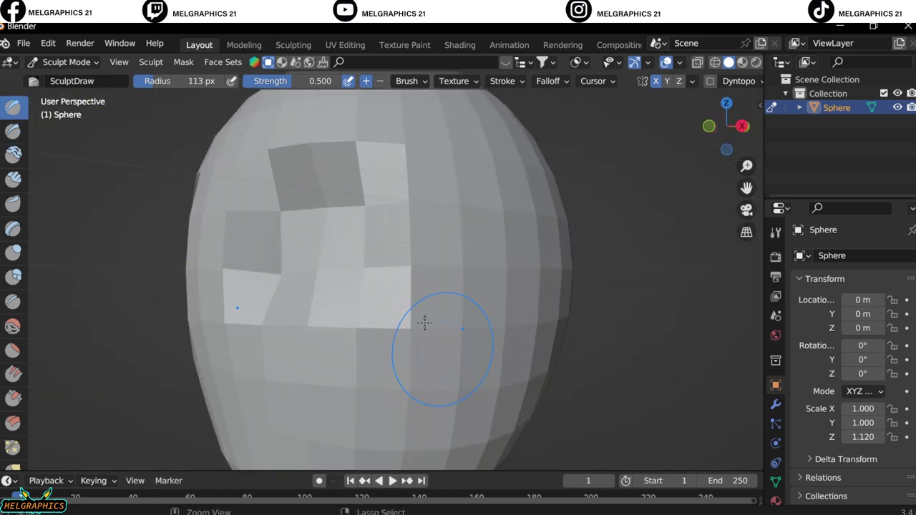
left_click(67, 61)
left_click(61, 78)
Add a small UV sphere as an eye and move it sideways and up on the head
key("KP_1")
key("shift+a")
left_click(534, 344)
key("s")
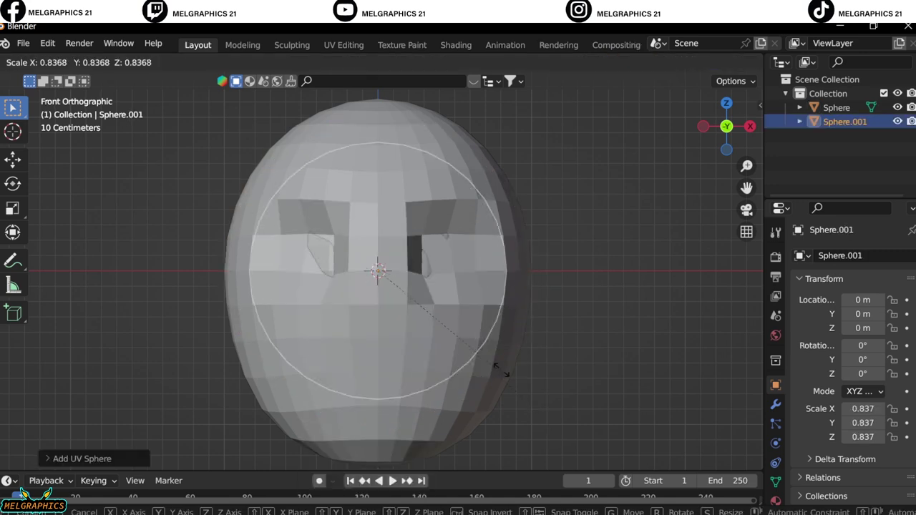
left_click(434, 312)
key("g")
key("x")
left_click(519, 303)
key("g")
key("z")
left_click(511, 280)
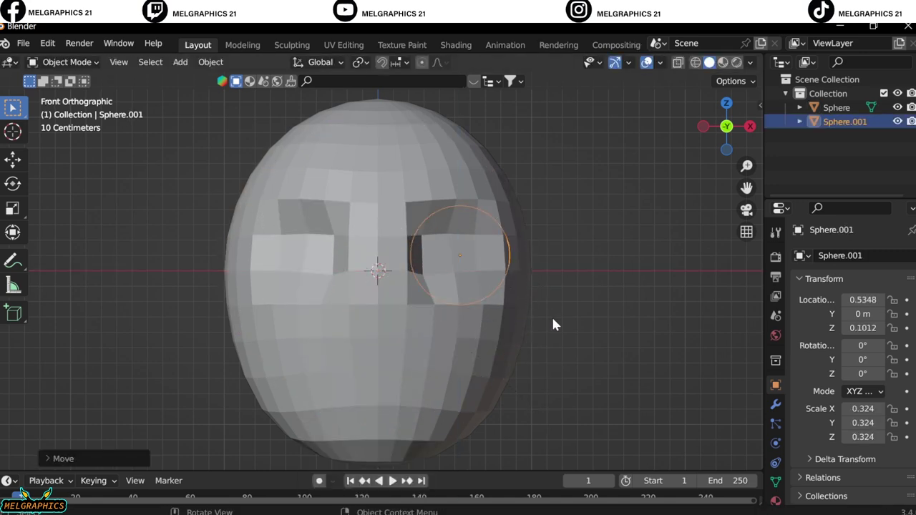
Fine-tune the eye sphere's size and position while watching its transform values
key("s")
left_click(547, 311)
key("g")
left_click(546, 311)
key("s")
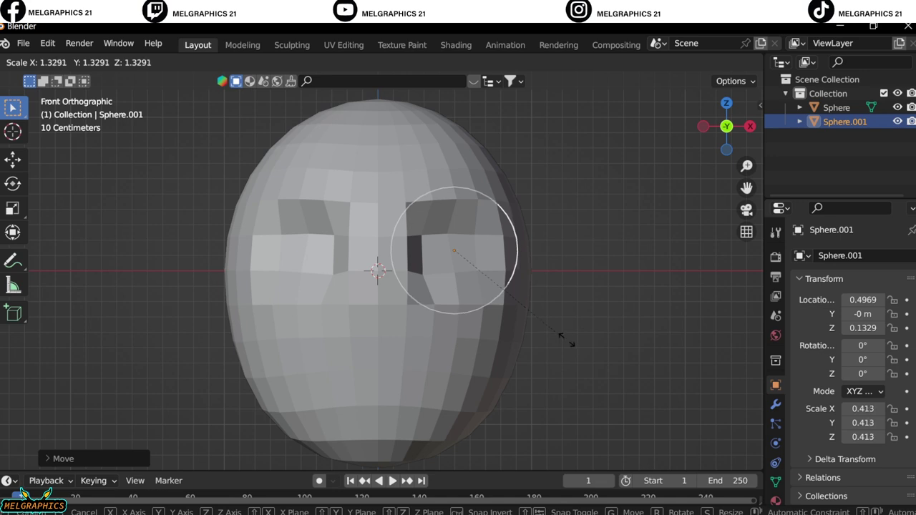
left_click(558, 333)
key("n")
key("s")
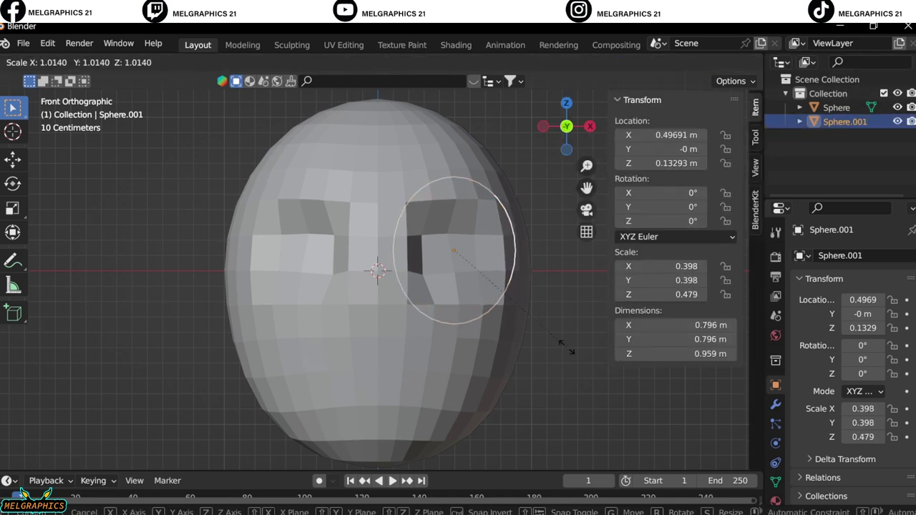
left_click(557, 334)
Push the eye sphere forward along Y to the front of the head
key("KP_3")
key("g")
key("y")
left_click(471, 337)
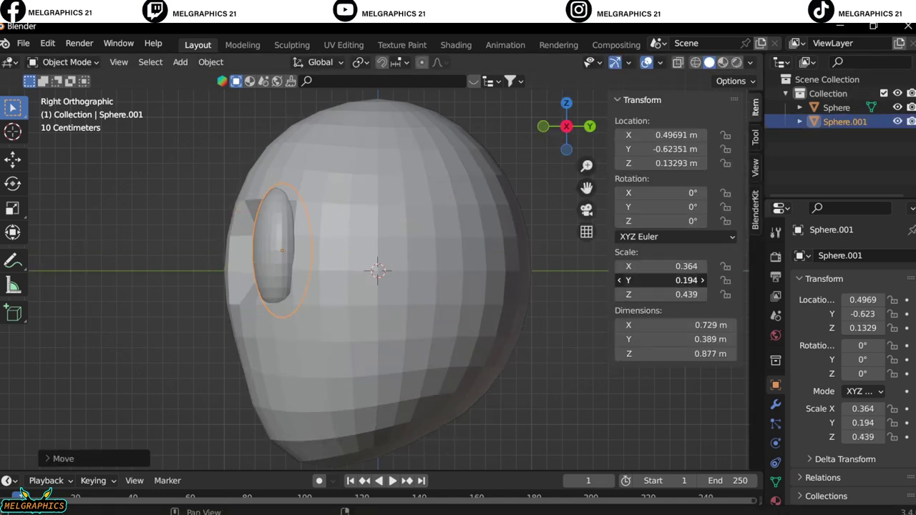
Undo the trial eye and sculpt changes, returning to Object Mode with the plain head
key("KP_1")
key("g")
key("Escape")
key("ctrl+z")
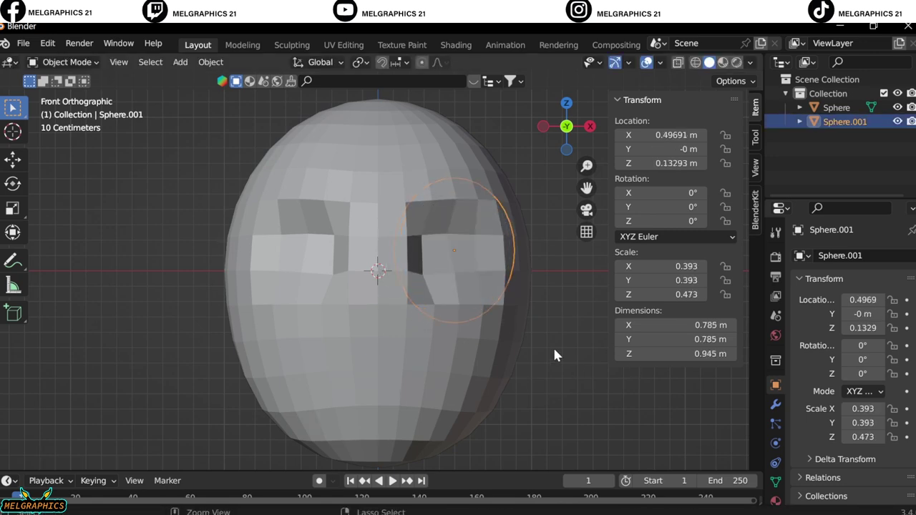
key("ctrl+z")
left_click(66, 63)
left_click(61, 73)
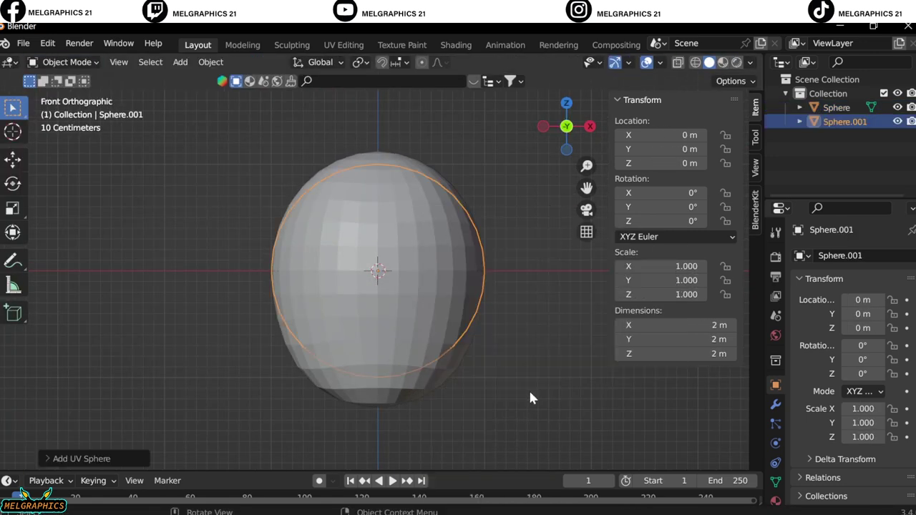
Scale the new eye sphere to 0.363 and place it on the head's upper right front
key("s")
left_click(432, 290)
key("g")
left_click(476, 263)
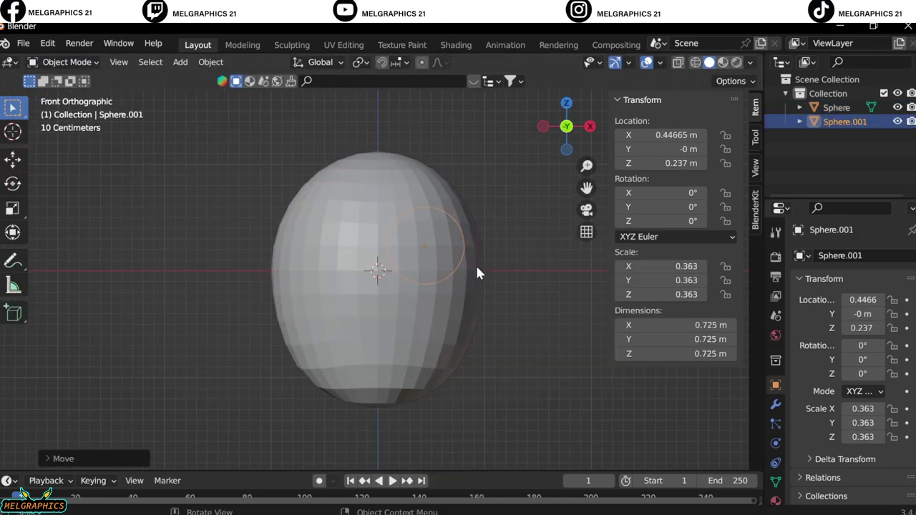
key("KP_3")
key("g")
key("y")
left_click(379, 286)
Flatten the eye along Y, tilt it on X and turn it 29.4° around Z
key("g")
key("y")
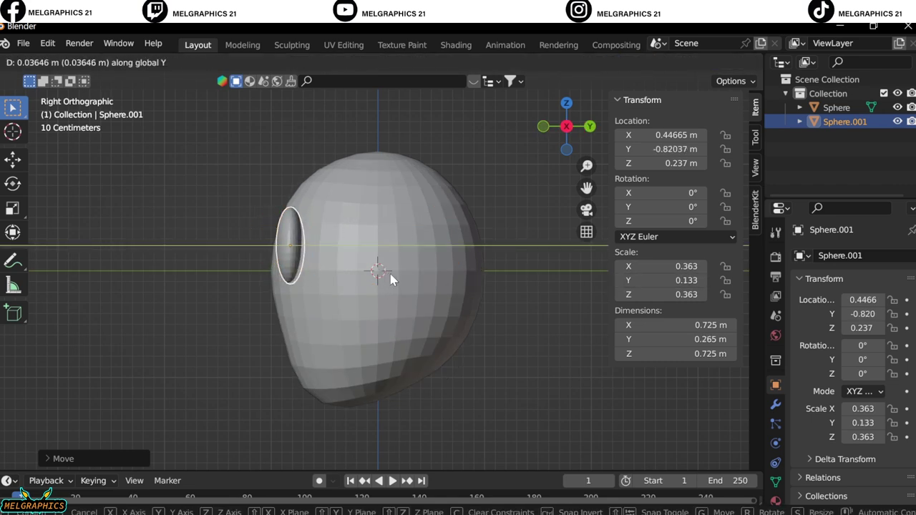
key("r")
left_click(378, 265)
key("g")
key("y")
left_click(440, 261)
key("KP_1")
scroll(440, 261, "up", 3)
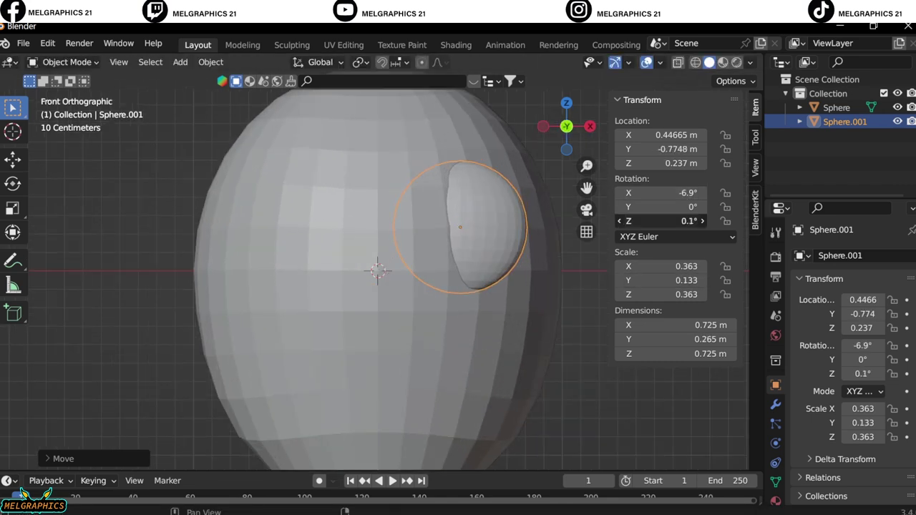
left_click_drag(665, 221, 709, 220)
Duplicate the eye sphere and check where the copy sits
key("shift+d")
key("y")
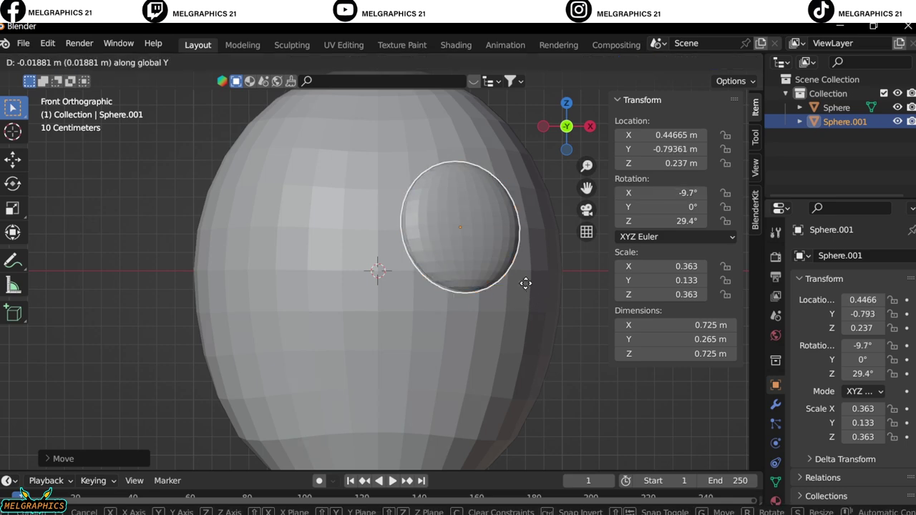
left_click(528, 282)
middle_click_drag(528, 282, 425, 353)
key("KP_1")
key("g")
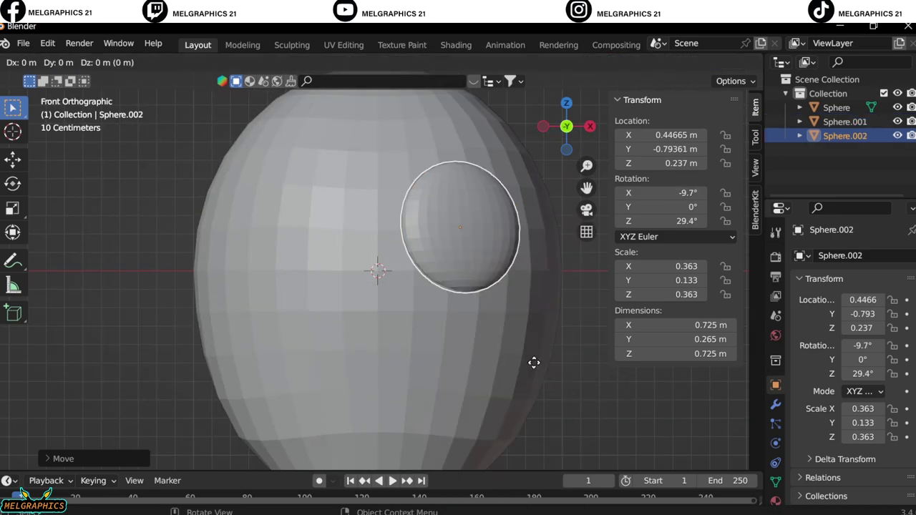
key("Escape")
key("KP_3")
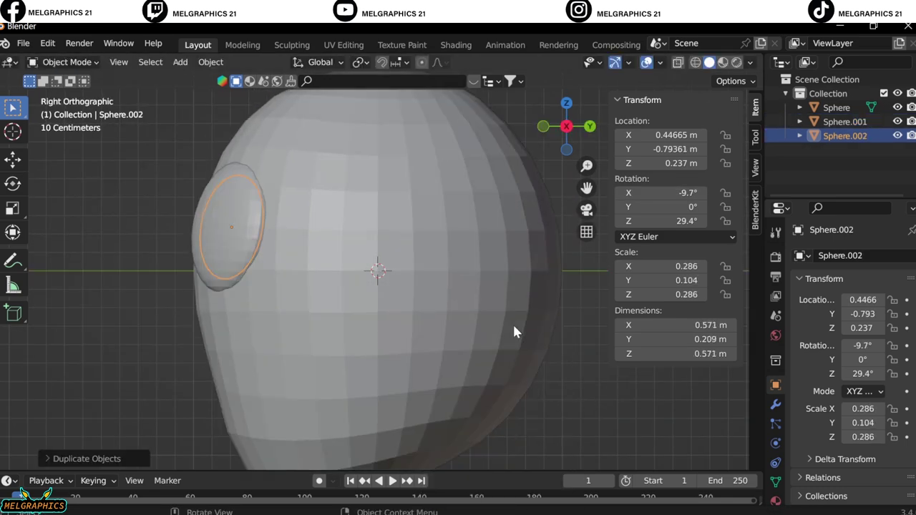
Move the copy forward along Y, scale it to 0.286 and tilt it -10° on X
key("g")
key("y")
left_click(502, 323)
key("KP_1")
mouse_move(666, 266)
left_mouse_down()
mouse_move(709, 267)
mouse_move(665, 267)
left_mouse_up()
left_click_drag(666, 193, 664, 193)
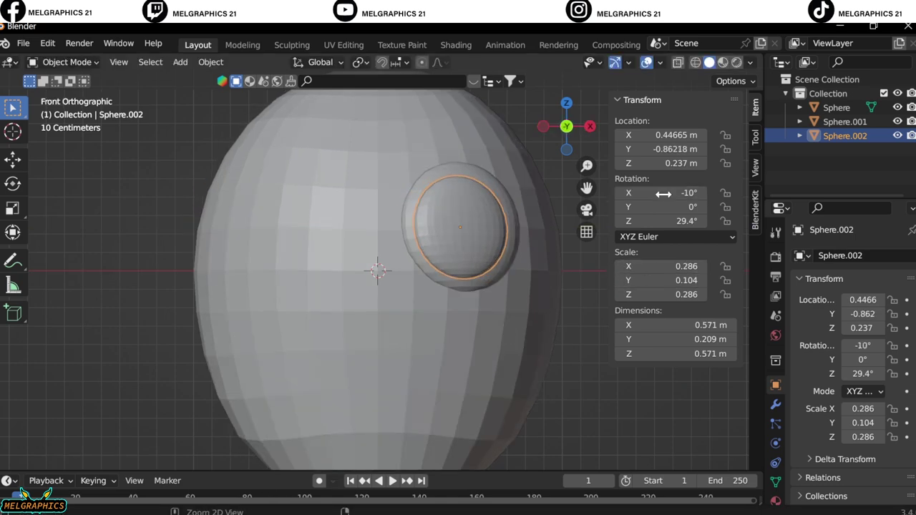
key("alt+a")
Add a small UV sphere for the nose, scaled to 0.126 with X 0.156
key("shift+a")
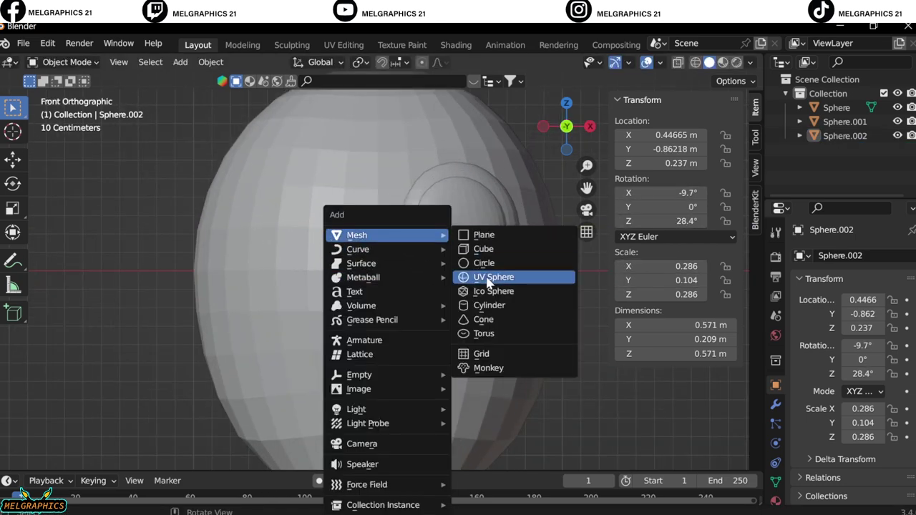
left_click(491, 219)
key("s")
left_click(408, 289)
double_click(646, 280)
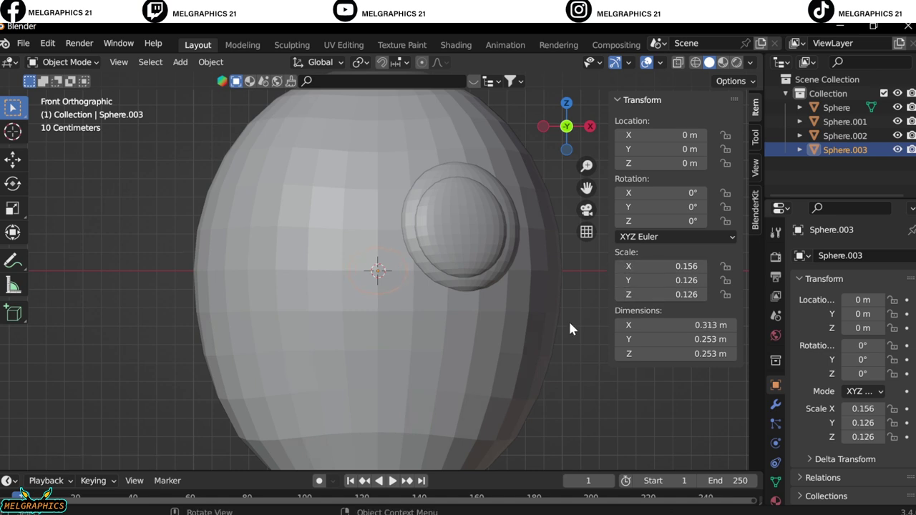
Place the nose sphere centred on the head's lower front, then add another UV sphere
key("g")
key("x")
key("Escape")
key("g")
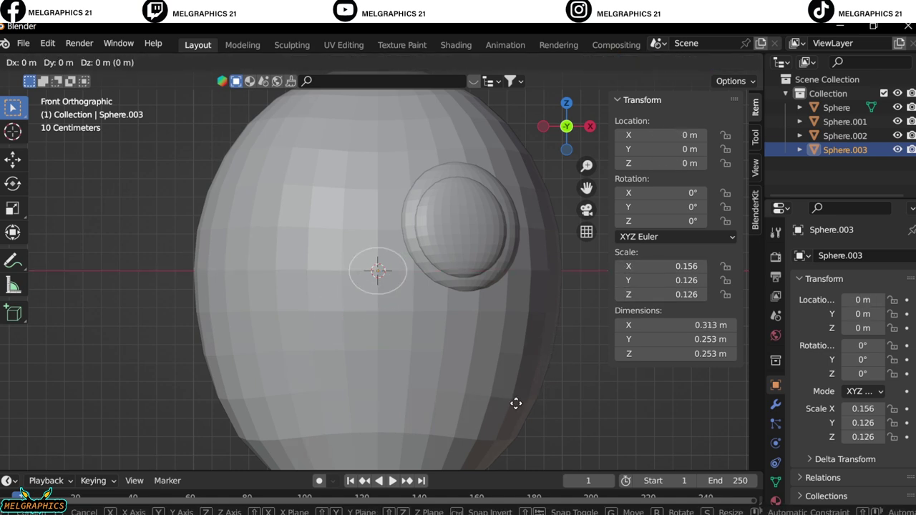
key("KP_3")
key("y")
left_click(339, 446)
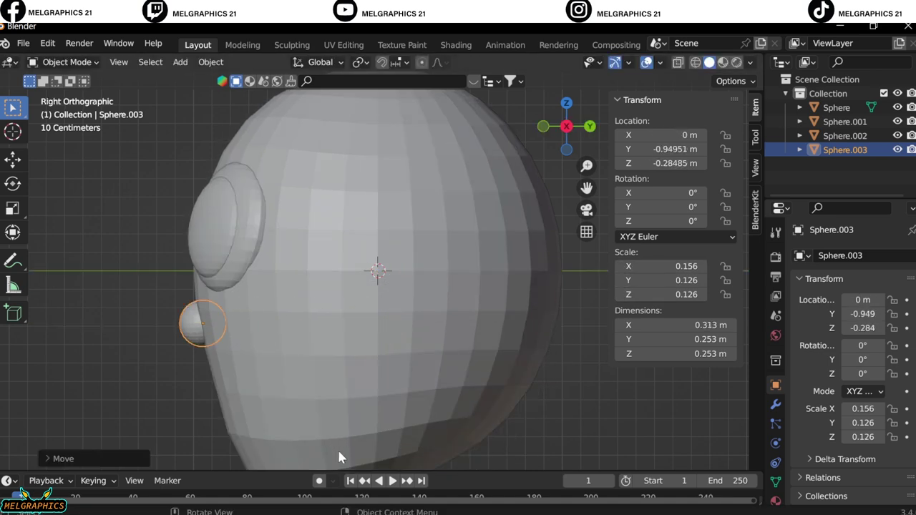
key("KP_1")
key("shift+a")
left_click(577, 219)
Scale the new sphere down to 0.363 and move it along X beside the head
key("s")
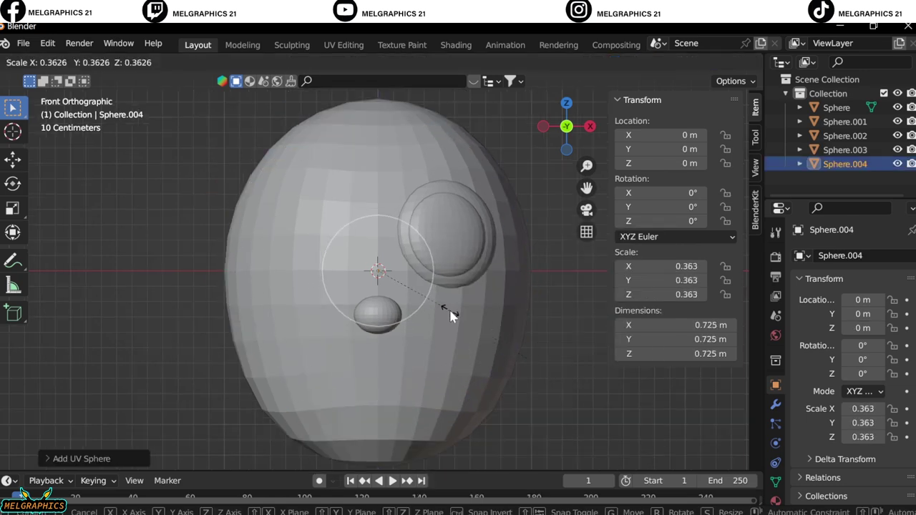
left_click(451, 315)
key("g")
key("x")
left_click(617, 376)
In Sculpt Mode, pull the sphere's lower side downward with a 208 px Grab brush
left_click(66, 62)
left_click(63, 109)
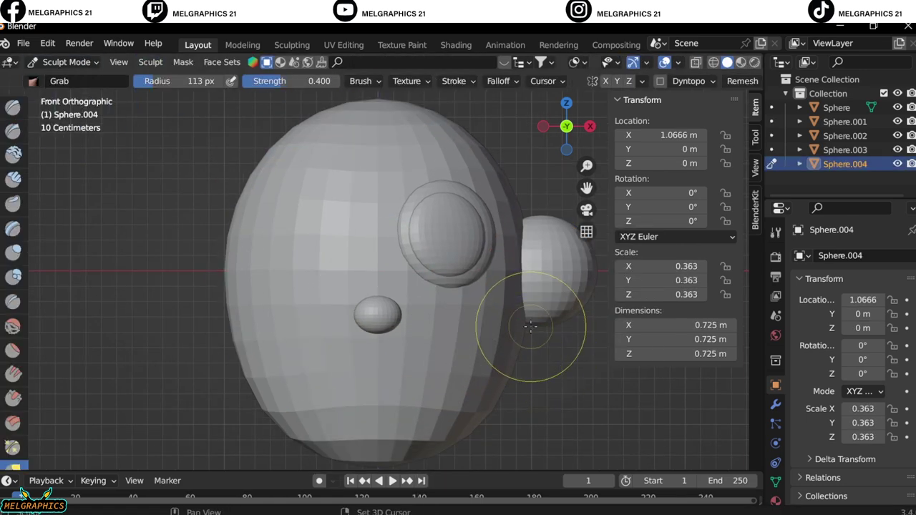
left_click_drag(528, 327, 552, 323)
key("KP_3")
key("f")
left_click(349, 364)
left_click_drag(349, 364, 350, 370)
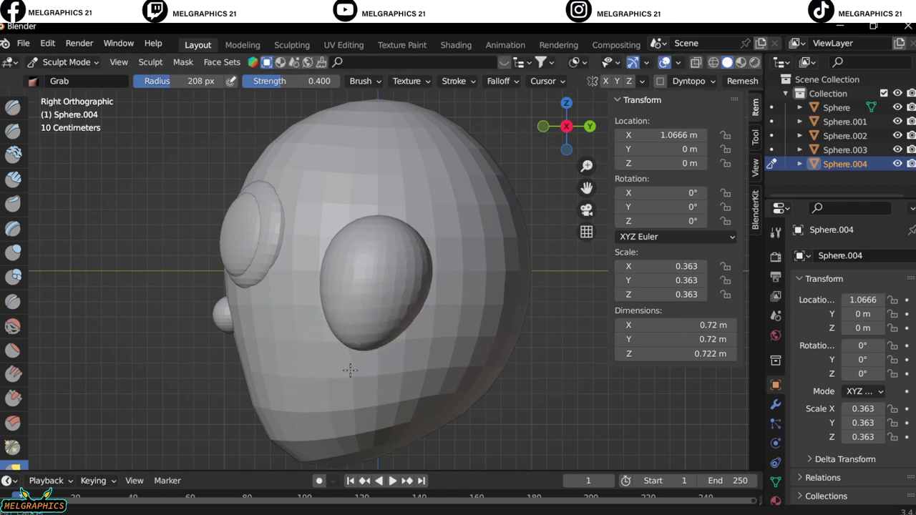
Reshape the sphere into a bean shape with a 151 px Grab brush
key("f")
left_click(408, 306)
left_click_drag(420, 292, 375, 285)
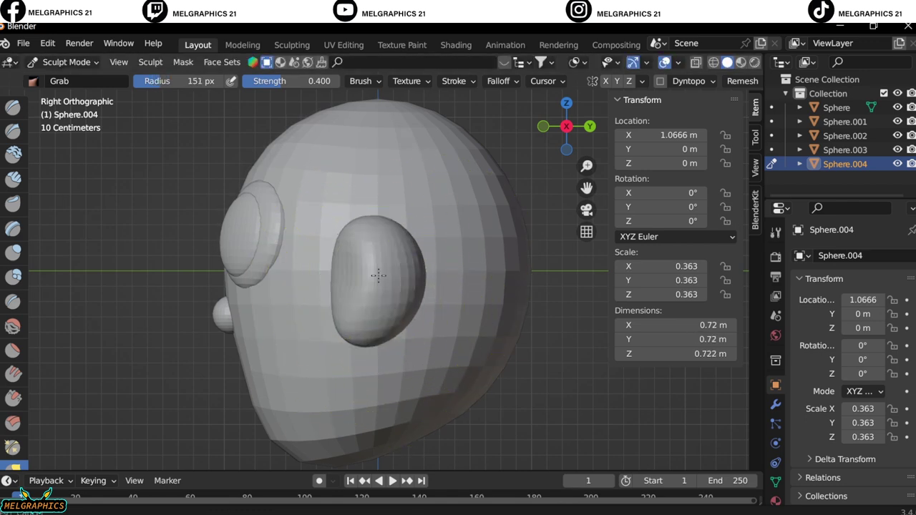
key("KP_1")
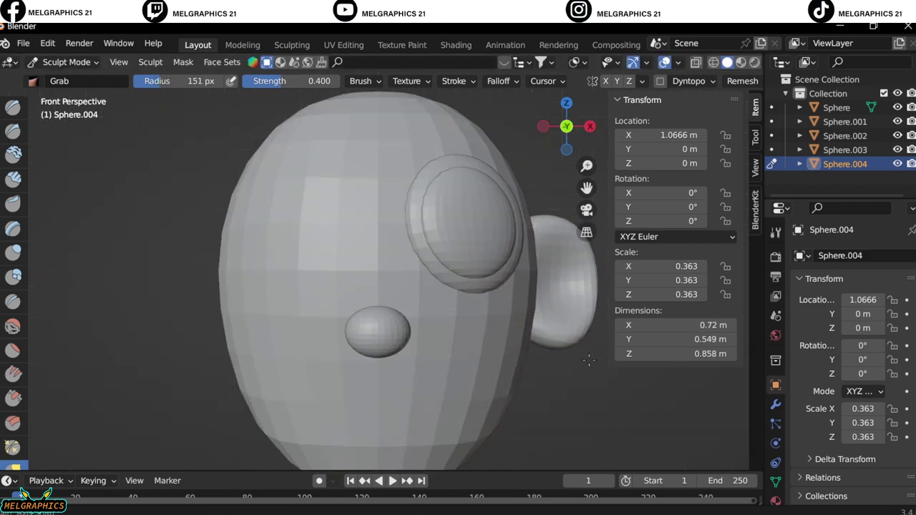
middle_click_drag(555, 326, 409, 300)
middle_click_drag(494, 283, 528, 306)
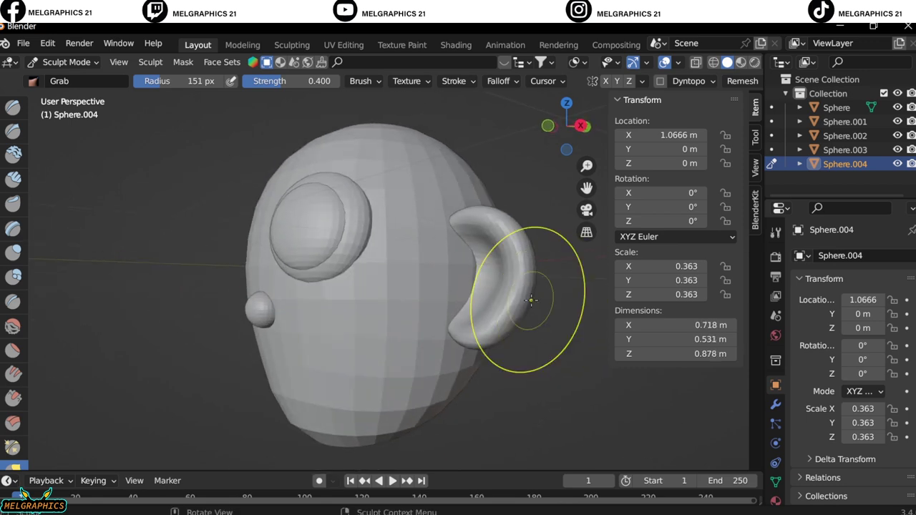
key("KP_1")
Carve a crease into the ear with Draw Sharp, then curve it with Grab
left_click(13, 130)
left_click_drag(409, 315, 471, 295)
key("g")
middle_click_drag(471, 295, 430, 265)
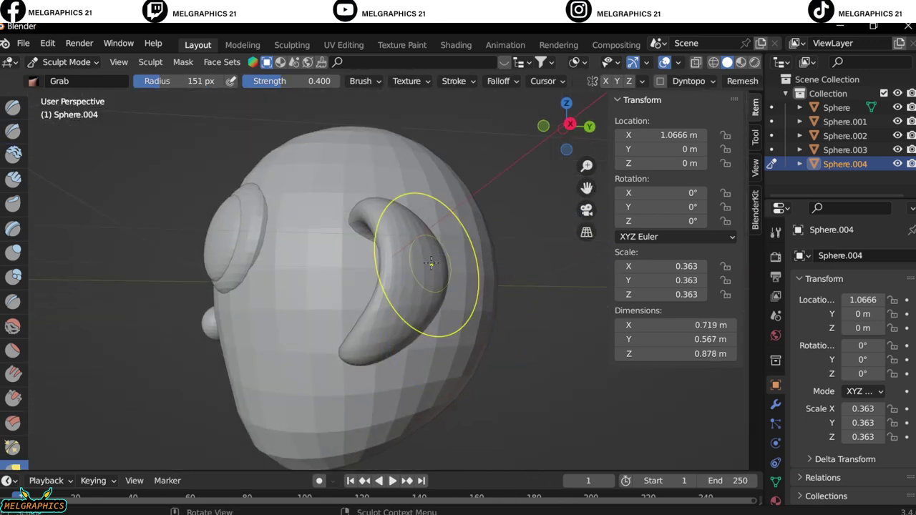
left_click_drag(429, 266, 437, 315)
key("KP_3")
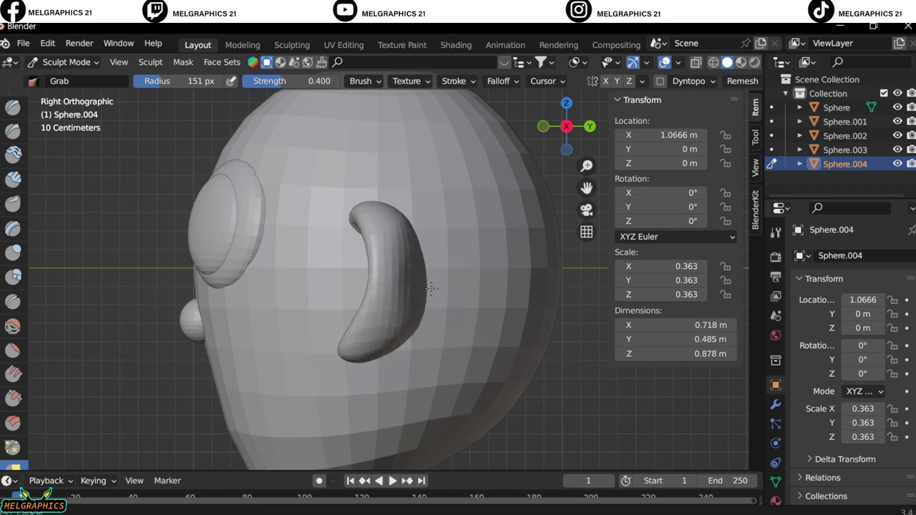
key("KP_1")
middle_click_drag(416, 210, 332, 307)
key("KP_1")
left_click_drag(401, 236, 422, 302)
Refine the ear with Draw Sharp and Grab, then return to Object Mode with head and ear selected
left_click(13, 130)
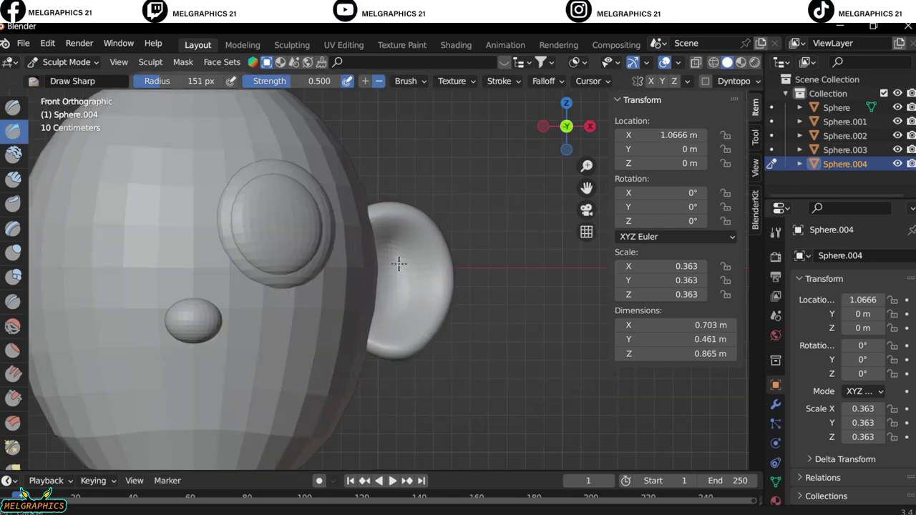
scroll(399, 264, "down", 3)
key("g")
middle_click_drag(518, 338, 503, 326)
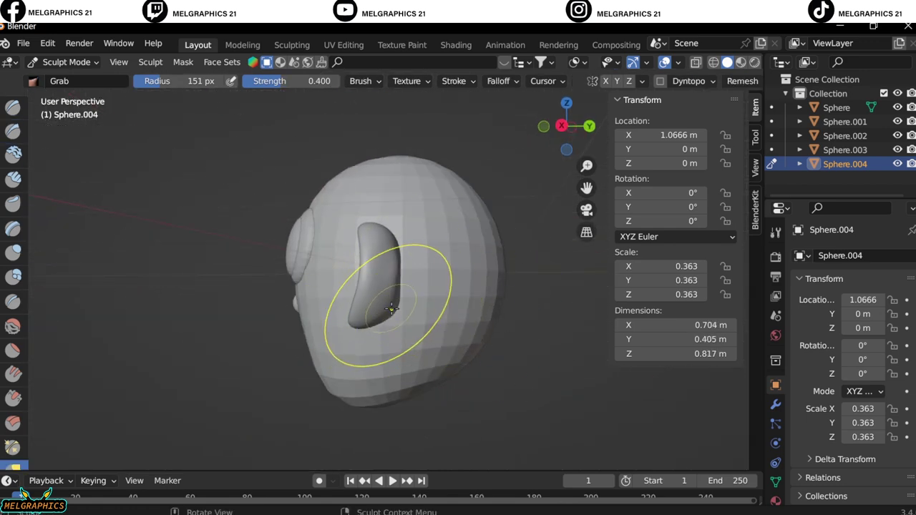
key("KP_1")
left_click(65, 62)
left_click(352, 312)
Shade the head and ear smooth, then select the eye
left_click(401, 293)
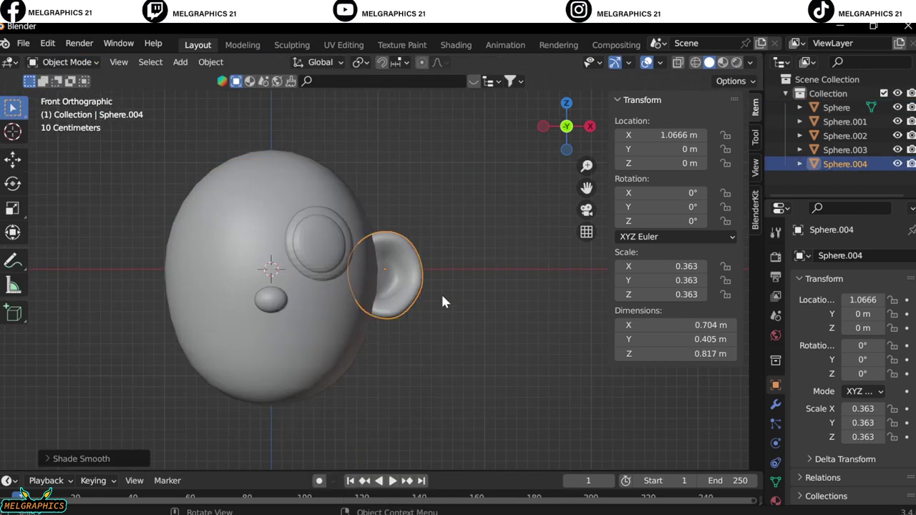
right_click(442, 301)
left_click(322, 237)
right_click(322, 237)
left_click(322, 236)
right_click(322, 236)
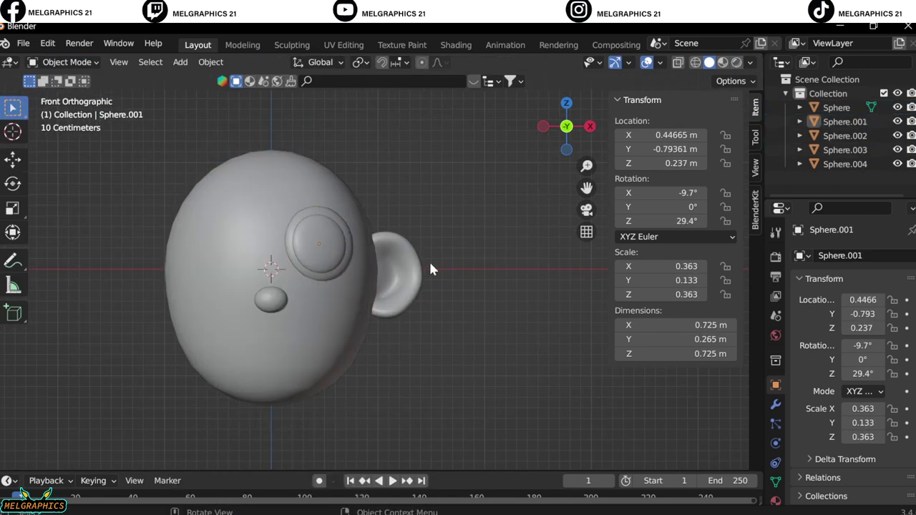
left_click_drag(587, 188, 660, 169)
Select the head and toggle it into Edit Mode and back to Object Mode
left_click(353, 219)
left_click(64, 62)
left_click(54, 94)
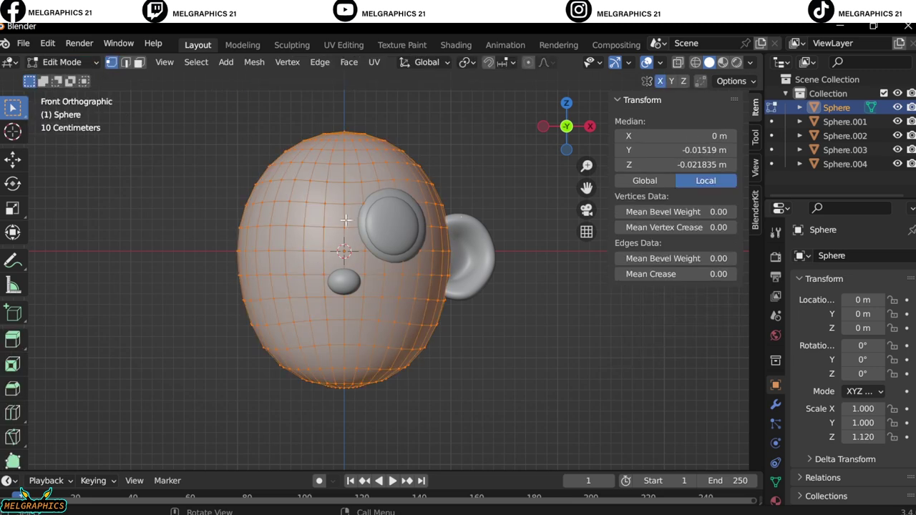
key("Tab")
Give the eye a Mirror modifier with the head as Mirror Object
left_click(393, 225)
left_click(775, 405)
left_click(820, 255)
left_click(675, 482)
left_click(892, 351)
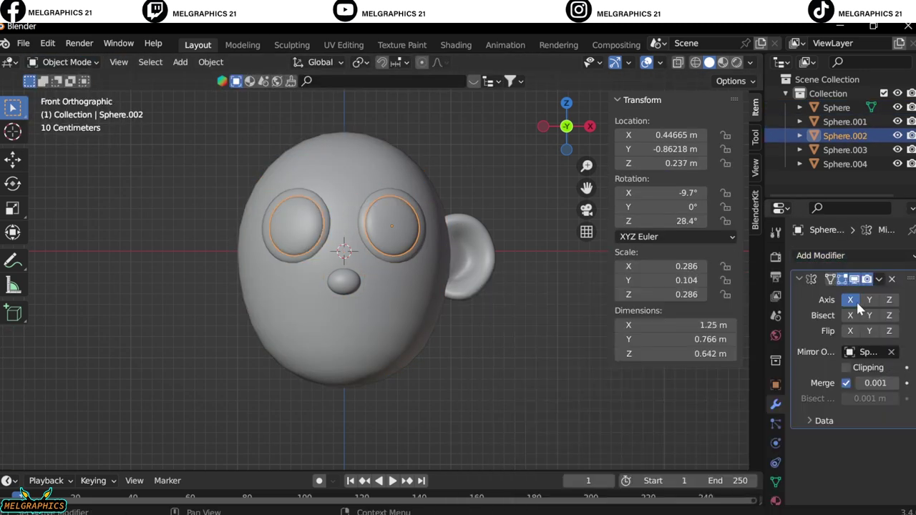
Add a Mirror modifier to the ear, apply it, and select the head
left_click(879, 280)
left_click(845, 164)
left_click(821, 255)
left_click(344, 287)
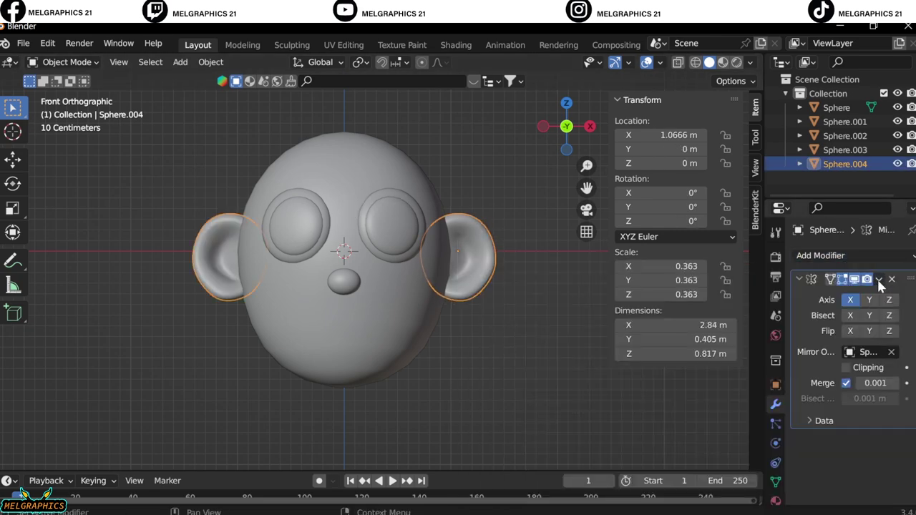
key("ctrl+a")
scroll(330, 365, "up", 2)
left_click(344, 215)
In Edit Mode face select, pick faces on the top, far side and left of the head
left_click(66, 61)
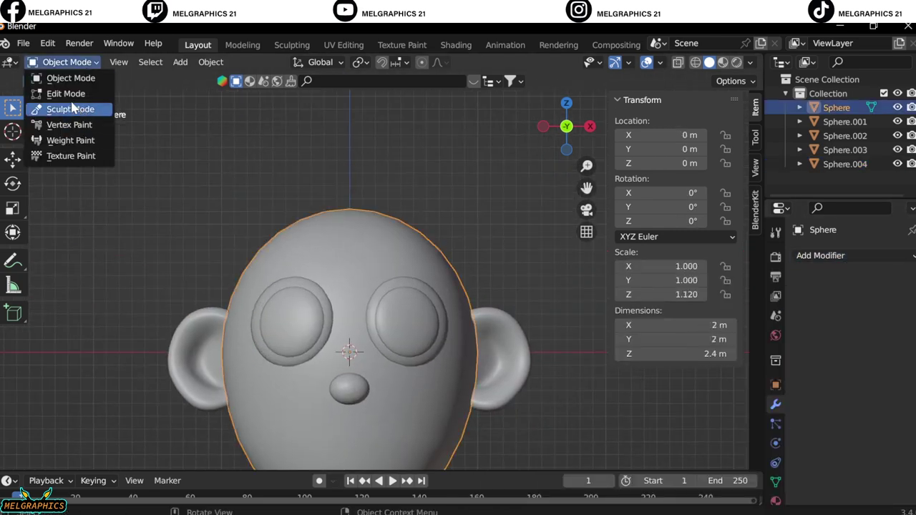
left_click(66, 94)
key("3")
mouse_move(344, 286)
middle_mouse_down()
mouse_move(454, 315)
mouse_move(448, 411)
middle_mouse_up()
left_click(446, 414)
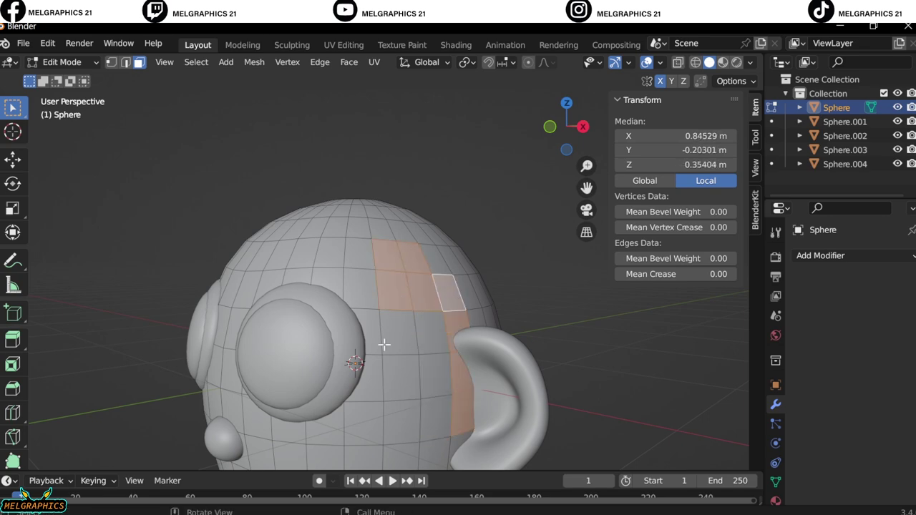
mouse_move(384, 345)
middle_mouse_down()
mouse_move(440, 368)
mouse_move(211, 419)
middle_mouse_up()
left_click(229, 358, "shift")
mouse_move(229, 358)
middle_mouse_down()
mouse_move(178, 333)
mouse_move(194, 353)
mouse_move(222, 330)
mouse_move(212, 289)
middle_mouse_up()
left_click(222, 330, "shift")
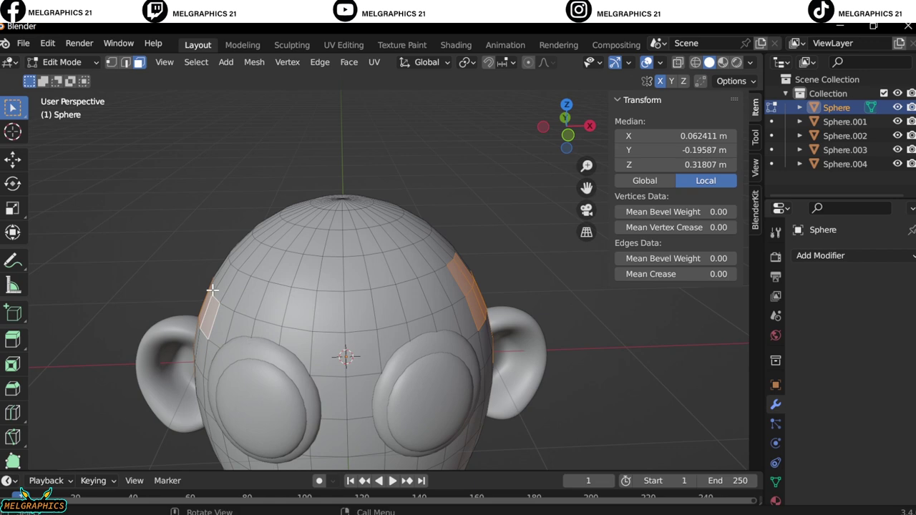
Extend the selection into a complete ring of faces over the top of the head
left_click(417, 296, "ctrl")
mouse_move(417, 296)
middle_mouse_down()
mouse_move(375, 334)
mouse_move(345, 382)
middle_mouse_up()
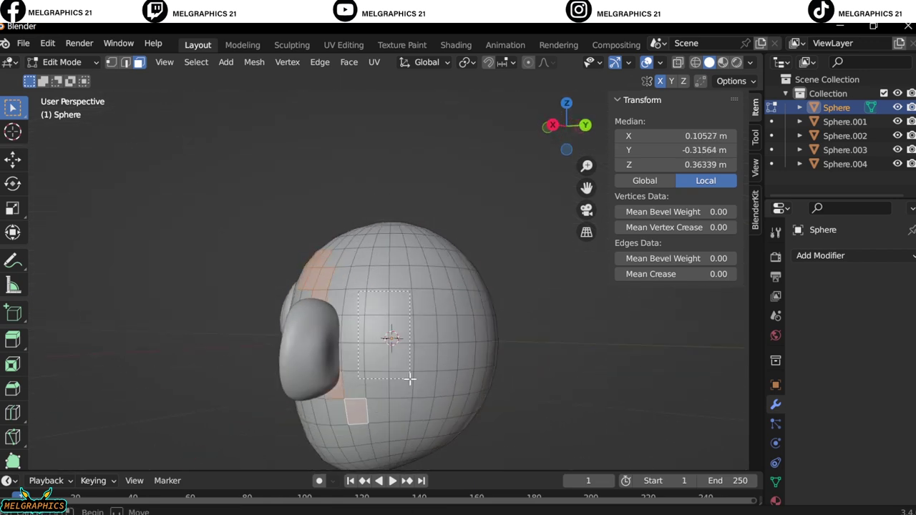
mouse_move(456, 316)
middle_mouse_down()
mouse_move(452, 403)
mouse_move(509, 375)
mouse_move(421, 389)
mouse_move(348, 375)
mouse_move(409, 409)
mouse_move(326, 247)
middle_mouse_up()
left_click(452, 403, "shift")
left_click(409, 409, "shift")
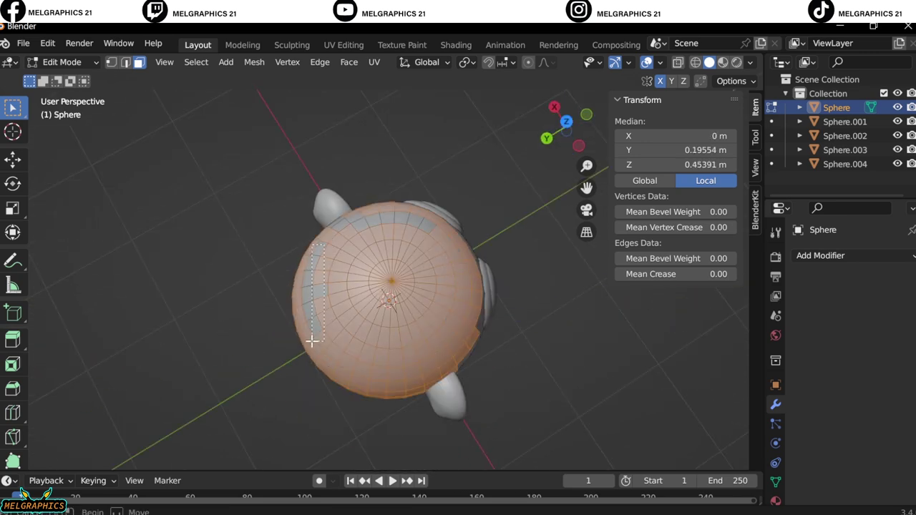
mouse_move(415, 227)
middle_mouse_down()
mouse_move(327, 307)
mouse_move(296, 116)
mouse_move(485, 346)
middle_mouse_up()
mouse_move(274, 254)
middle_mouse_down("shift")
mouse_move(552, 194)
mouse_move(453, 399)
middle_mouse_up("shift")
Separate the selected faces into Sphere.005 and add a Solidify modifier to it
key("KP_1")
right_click(451, 476)
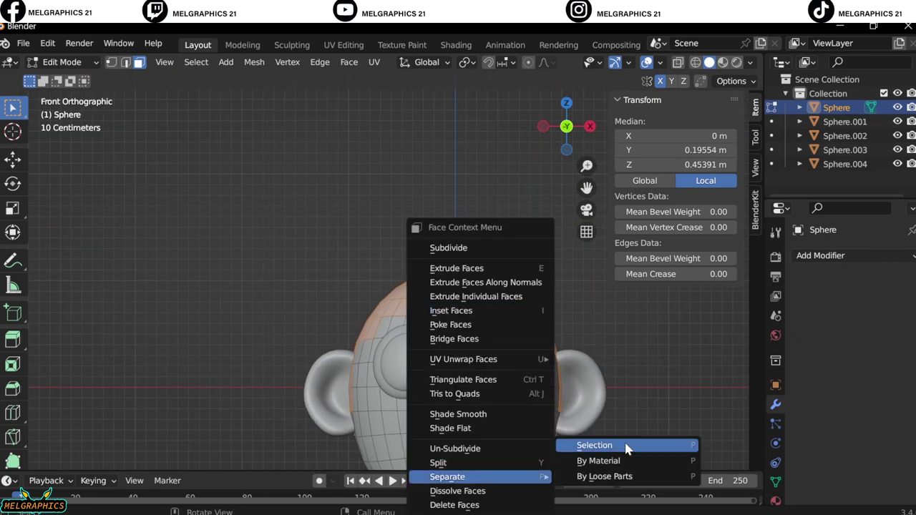
left_click(624, 446)
key("Tab")
left_click(845, 177)
left_click(821, 256)
left_click(609, 441)
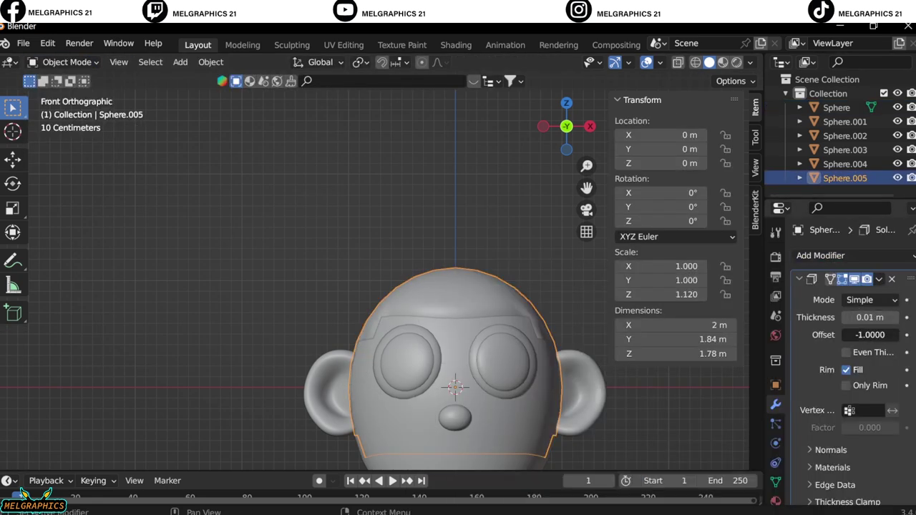
Set the cap's Solidify Offset to 1 and Thickness to 0.04 m
left_click(517, 227)
middle_click_drag(516, 226, 486, 287)
left_click_drag(870, 317, 877, 317)
scroll(549, 323, "up", 5)
Shade the cap shell smooth and pan to the space below the head
left_click(549, 124)
left_click(458, 283)
right_click(430, 204)
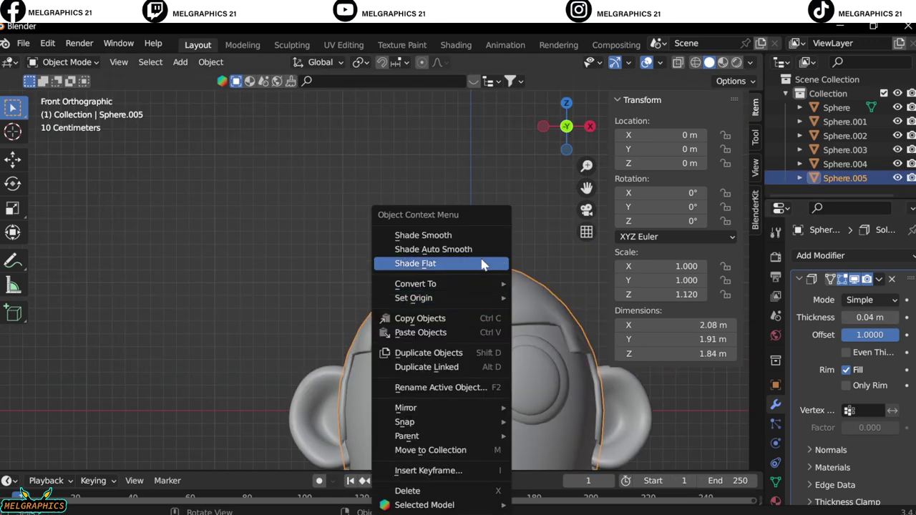
left_click(409, 174)
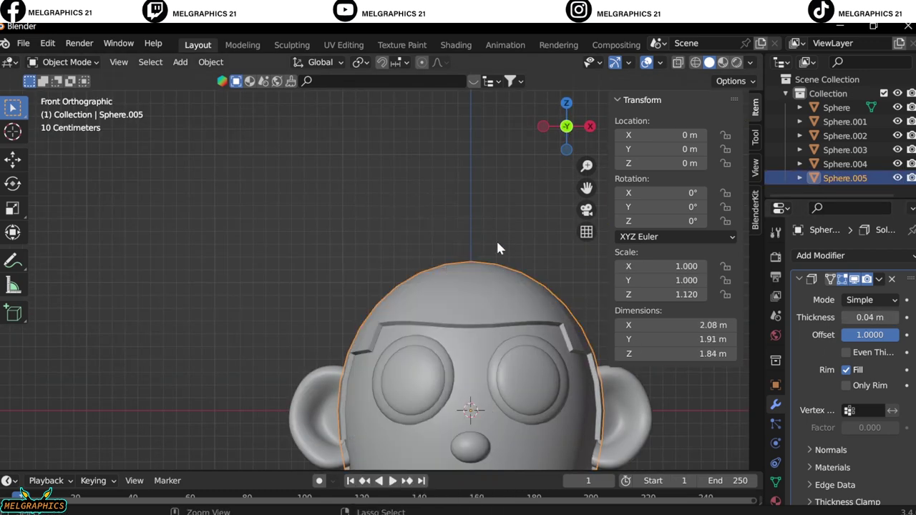
left_click(499, 248)
scroll(499, 249, "down", 3)
middle_click_drag(499, 249, 474, 367)
key("KP_1")
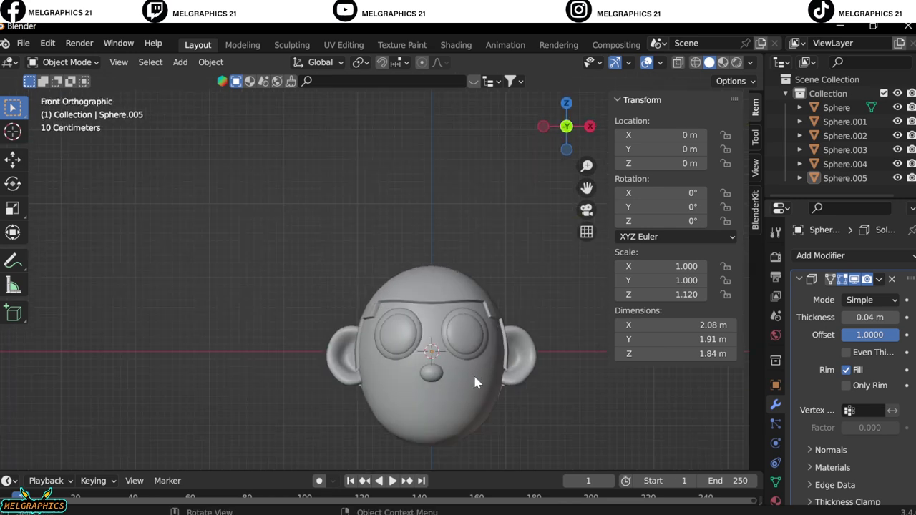
left_click_drag(587, 188, 568, 25)
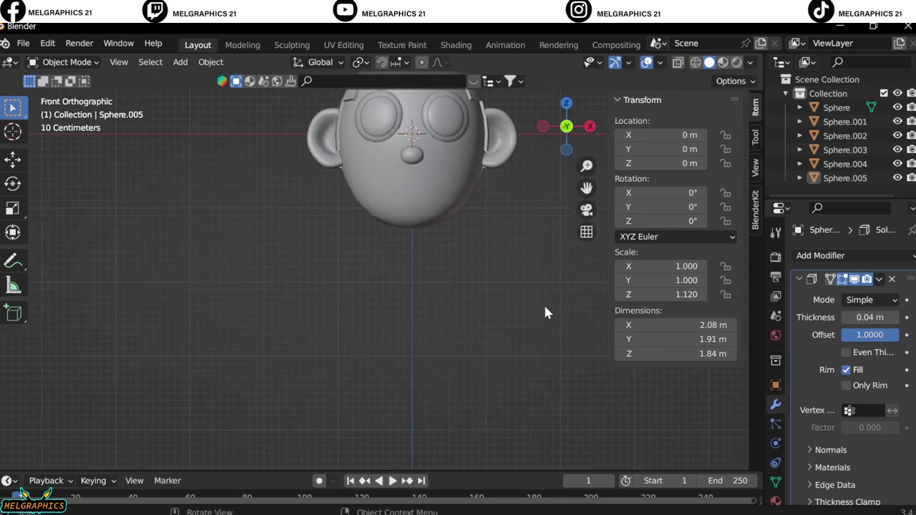
Add a cylinder and move it along Z below the head
key("shift+a")
left_click(498, 319)
key("g")
key("z")
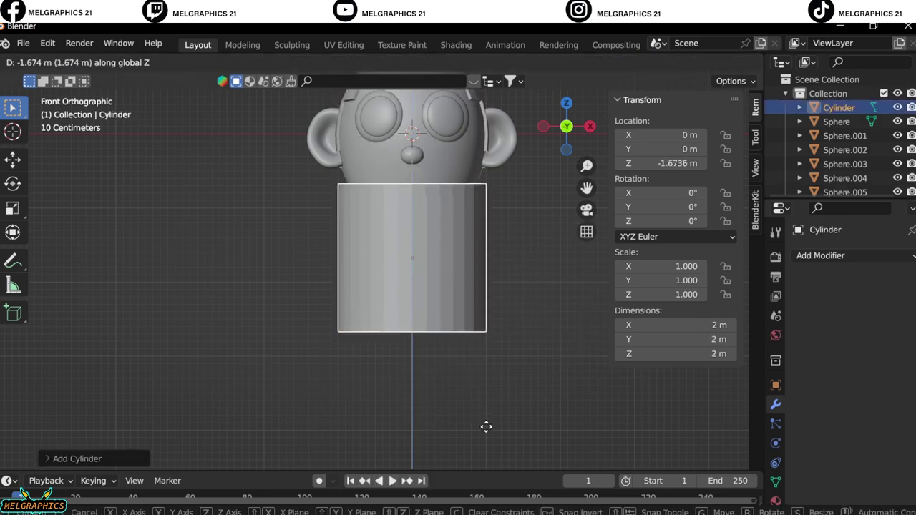
left_click(491, 451)
scroll(490, 437, "up", 2)
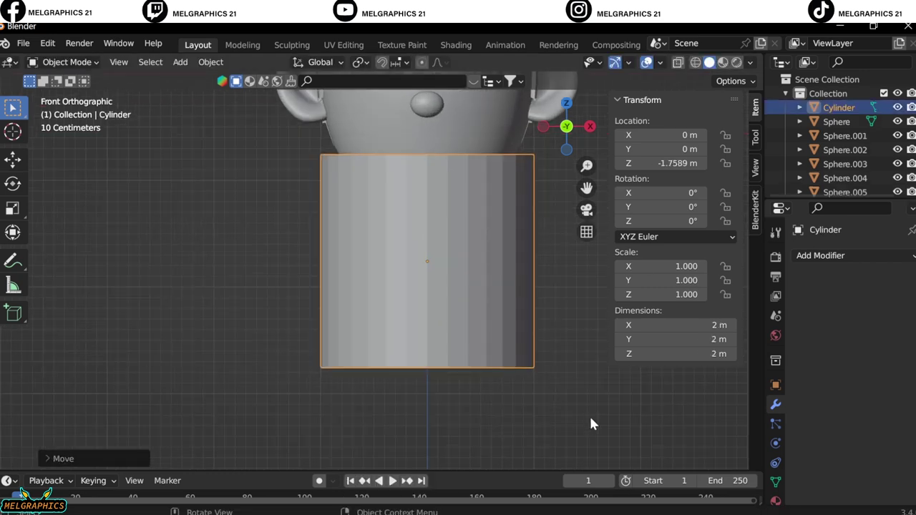
Scale the cylinder to 0.538 and narrow its width into a neck
key("s")
left_click(515, 351)
key("KP_3")
key("KP_Decimal")
type("0.224656")
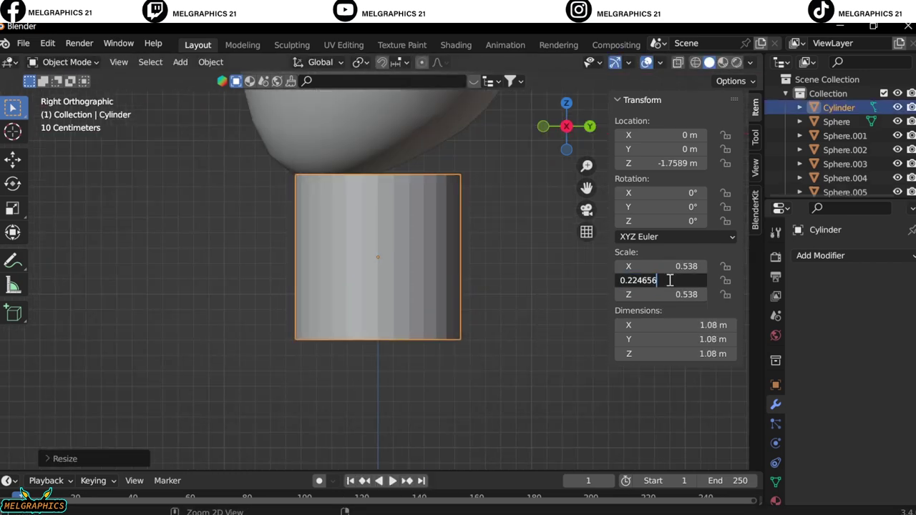
key("Return")
key("KP_1")
key("KP_3")
Reposition the neck cylinder along Y and Z so it sits under the head
key("g")
key("y")
left_click(466, 294)
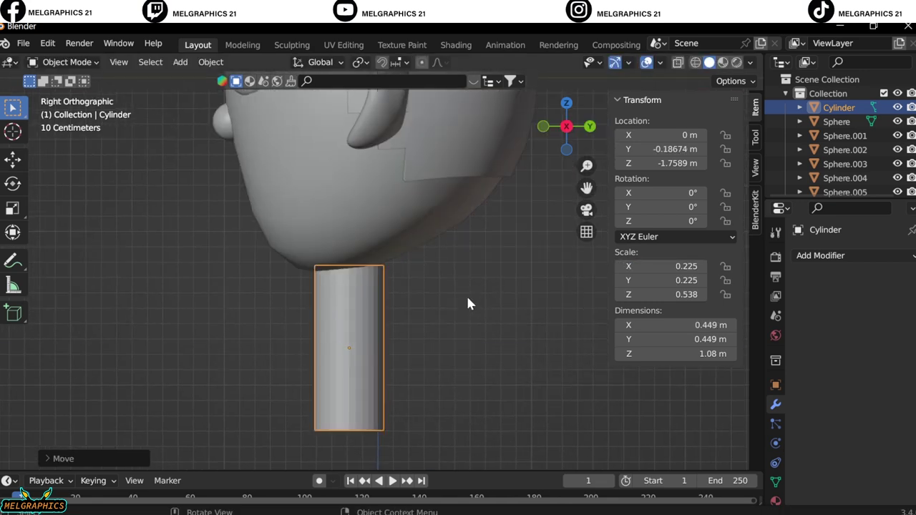
key("g")
key("z")
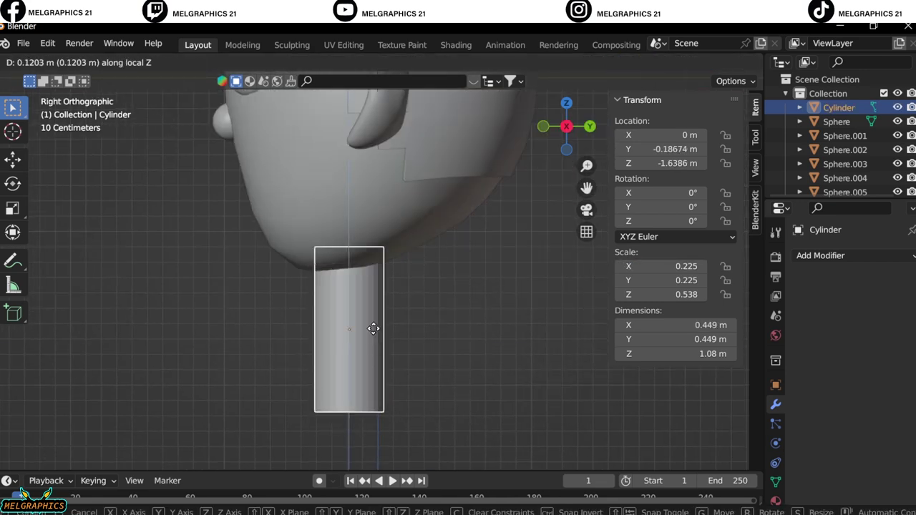
left_click(373, 328)
Add a UV sphere for the body in the front orthographic view
middle_click_drag(562, 309, 602, 382)
key("KP_1")
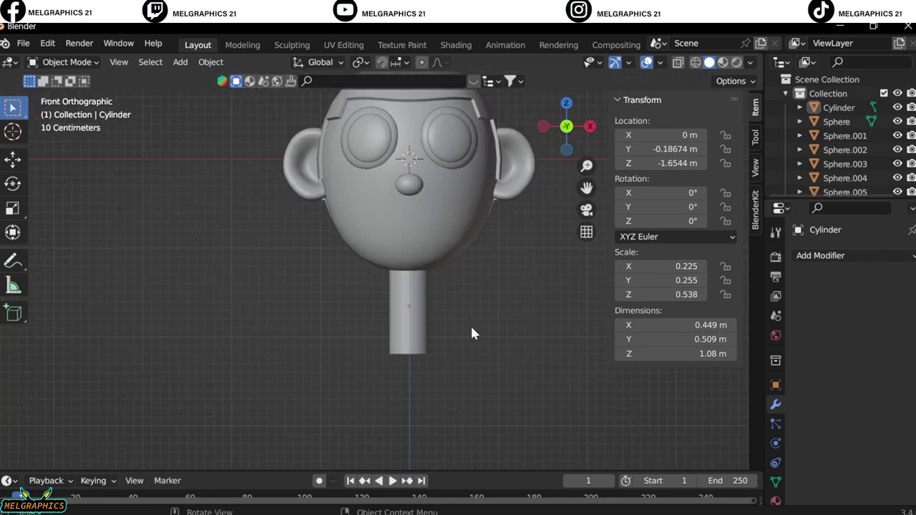
key("shift+a")
left_click(498, 278)
Lower the body sphere along Z below the neck and switch it to Sculpt Mode
key("g")
key("z")
key("Return")
left_click(66, 62)
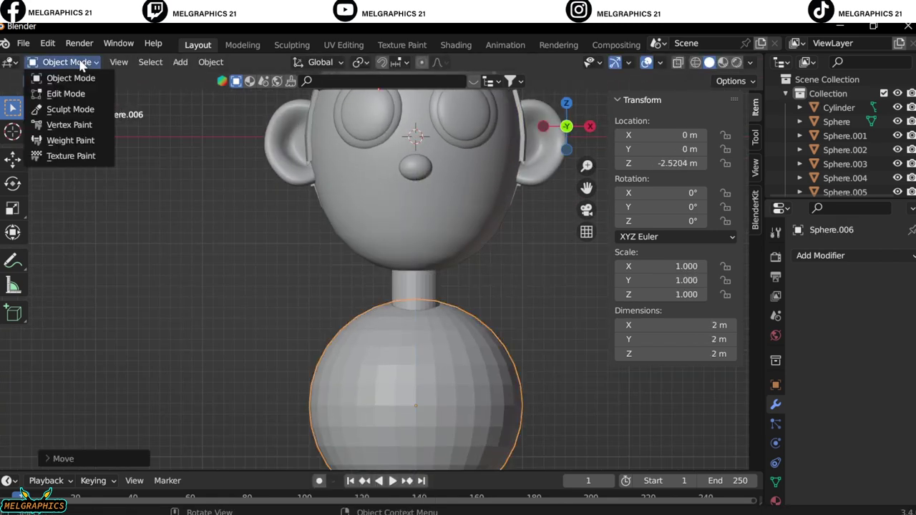
left_click(70, 109)
Pull the body sphere's sides out into shoulders with the Grab brush
left_click_drag(545, 356, 571, 493)
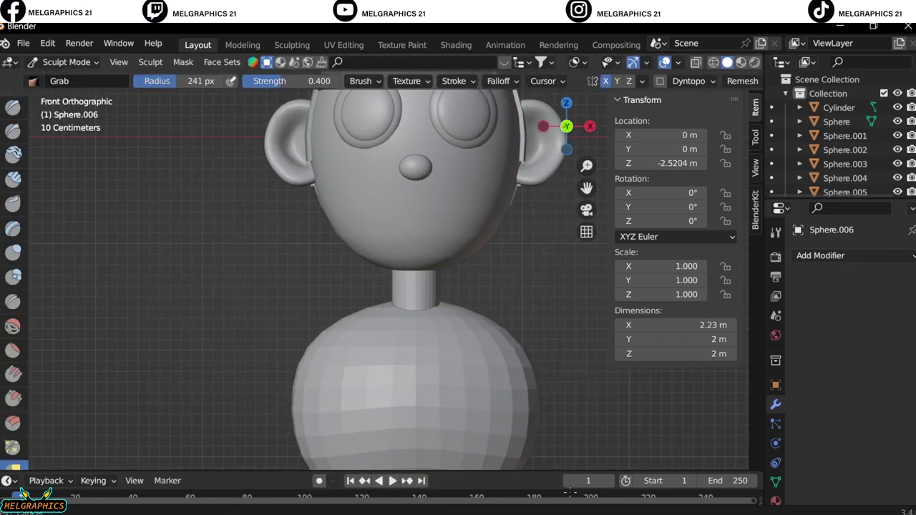
middle_click_drag(511, 365, 429, 308)
key("KP_1")
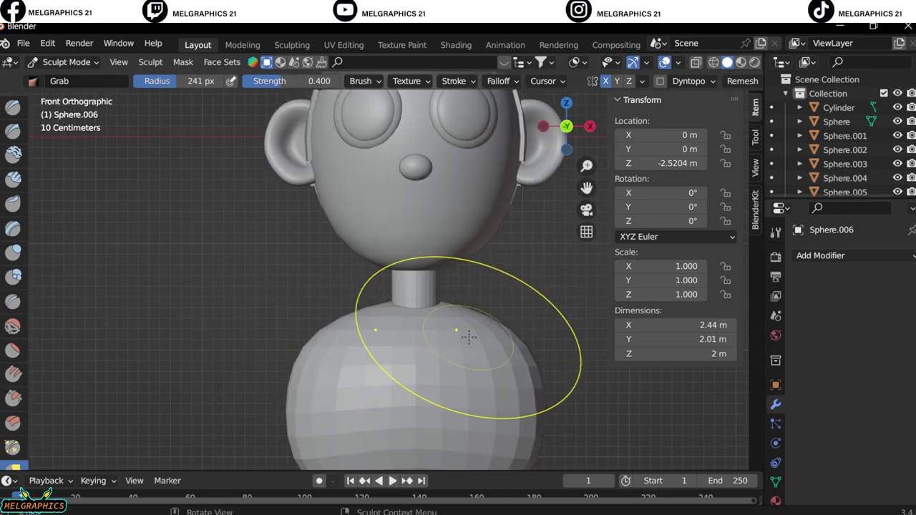
left_click_drag(408, 286, 411, 308)
middle_click_drag(412, 308, 421, 350)
key("KP_1")
scroll(13, 287, "down", 5)
Trim the body's bottom flat with Line Project and return to Object Mode
left_click(13, 337)
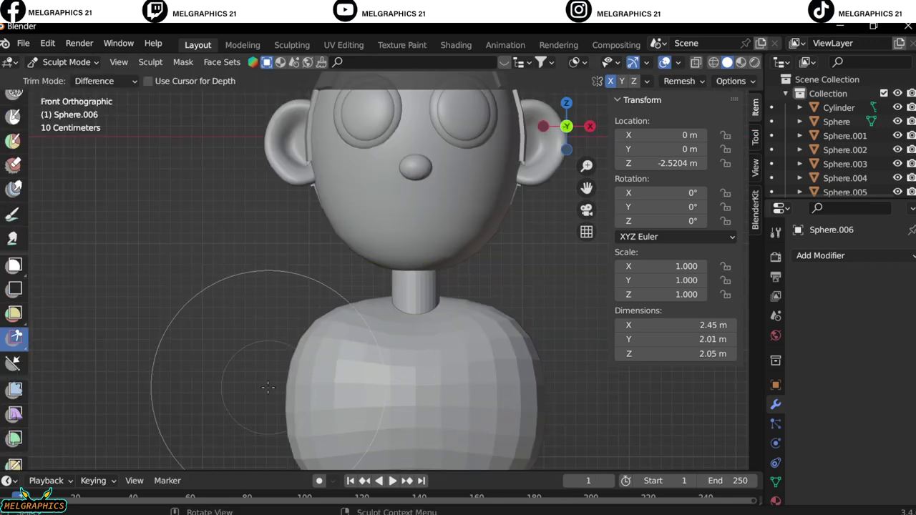
left_click_drag(270, 387, 580, 386)
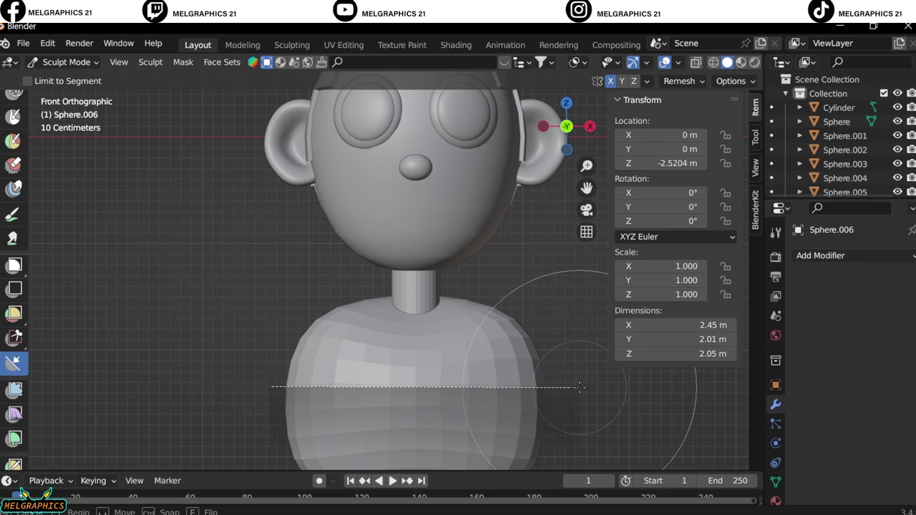
key("ctrl+Tab")
right_click(408, 237)
left_click(407, 235)
Apply smooth, then auto smooth shading to the neck cylinder
scroll(430, 250, "up", 4)
left_click(433, 247)
right_click(429, 236)
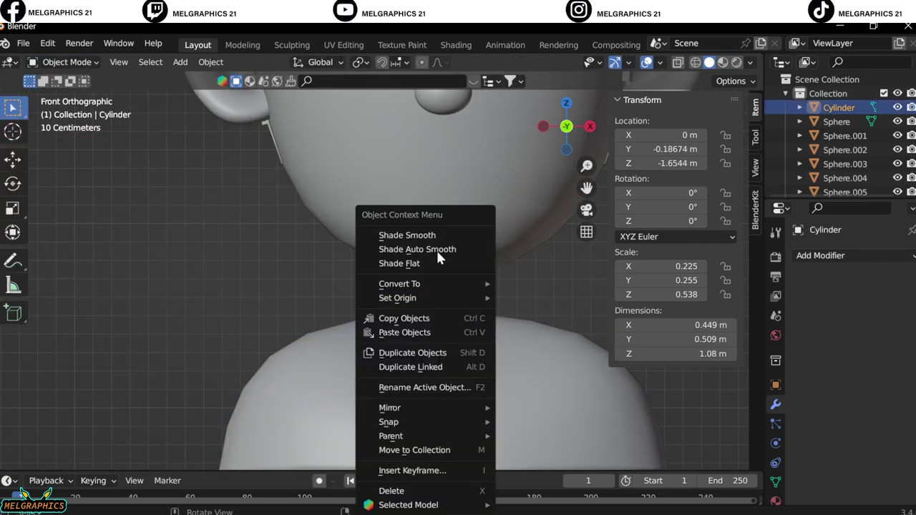
left_click(438, 258)
scroll(476, 246, "down", 5)
scroll(477, 246, "up", 3)
Add a torus, rotate it to face the front and shrink it
key("shift+a")
left_click(489, 329)
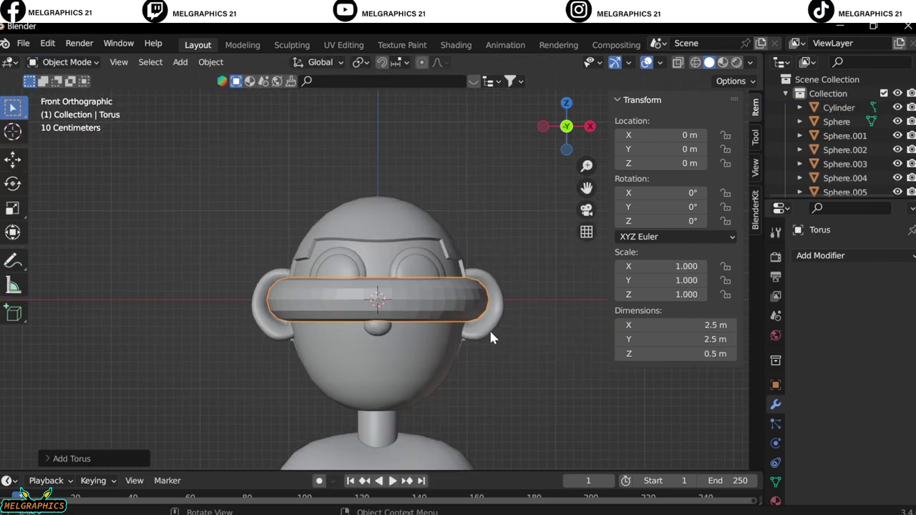
left_click_drag(662, 193, 716, 193)
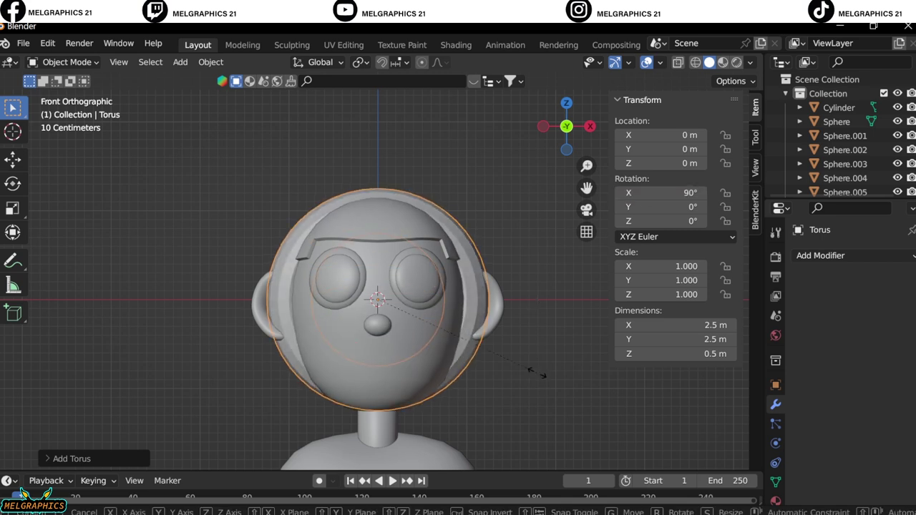
left_click(469, 341)
scroll(780, 441, "down", 4)
scroll(777, 469, "up", 4)
scroll(777, 468, "down", 4)
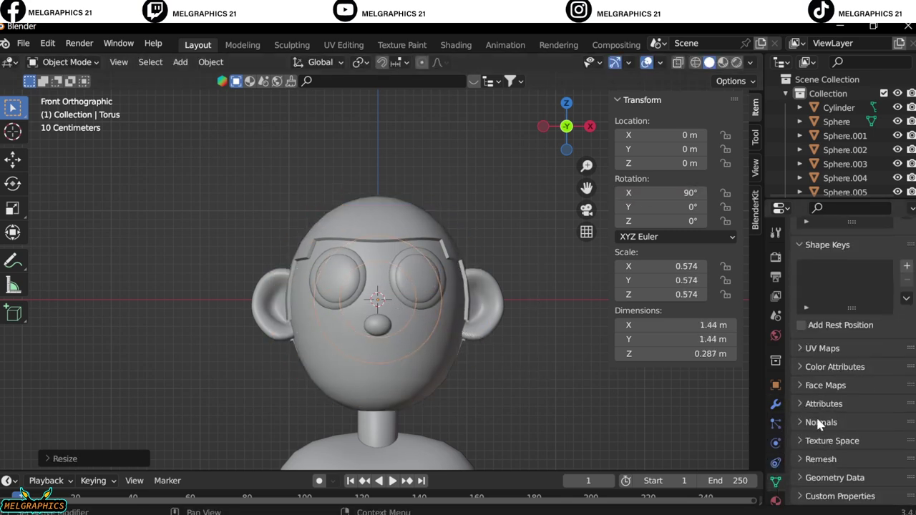
scroll(818, 424, "up", 4)
Add and remove a shape key on the torus, then flatten it to scale Z 0.284
left_click(907, 386)
left_click(907, 398)
left_click(776, 405)
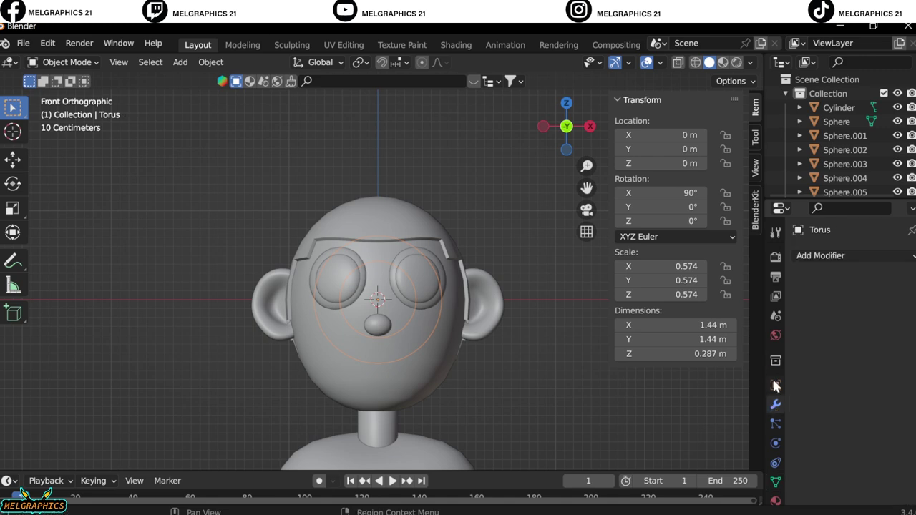
left_click(775, 385)
left_click_drag(676, 294, 698, 294)
Move the torus in front of the face, tilt it to 81.6° on X and scale it down
middle_click_drag(387, 343, 372, 369)
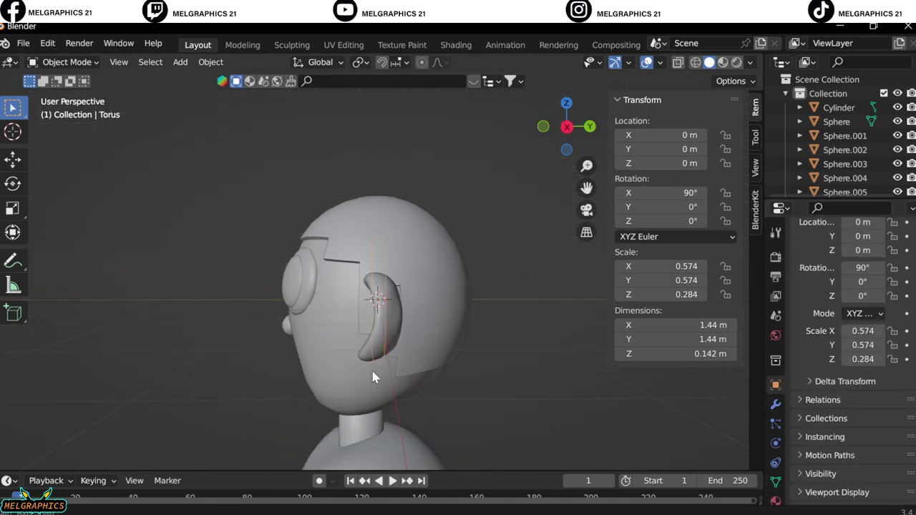
key("g")
key("y")
left_click(310, 362)
left_click_drag(665, 193, 655, 192)
key("KP_1")
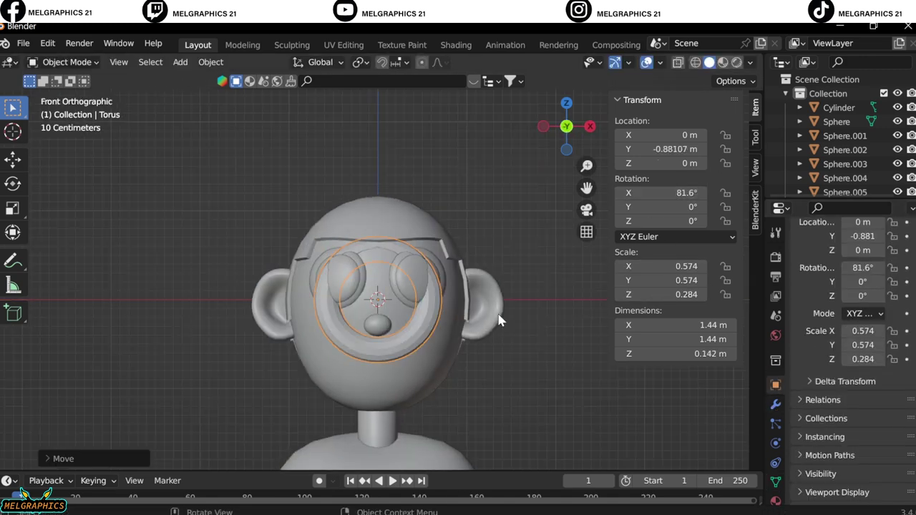
key("s")
key("Return")
Delete the trial torus mouth ring
key("g")
key("Escape")
key("Delete")
scroll(479, 326, "down", 4)
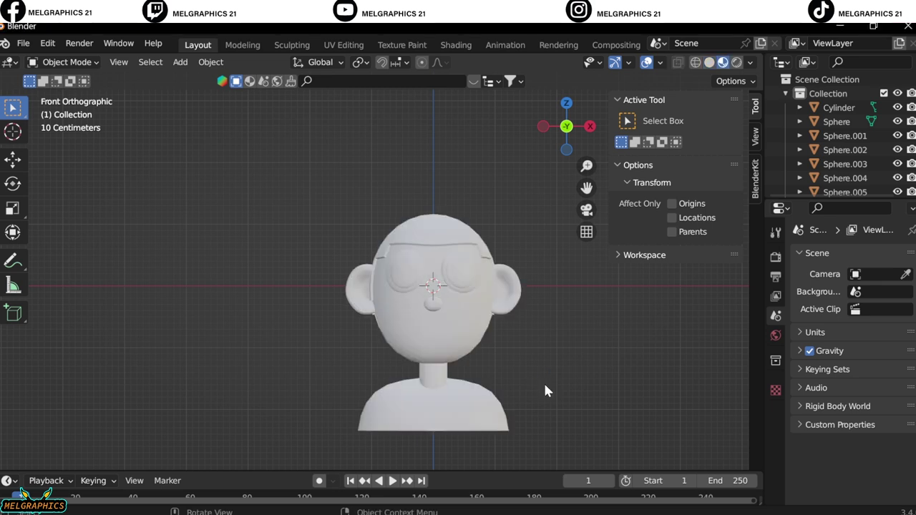
Give the head a pinkish skin-tone base colour, adjusting its value to 0.655
left_click(456, 326)
left_click(776, 500)
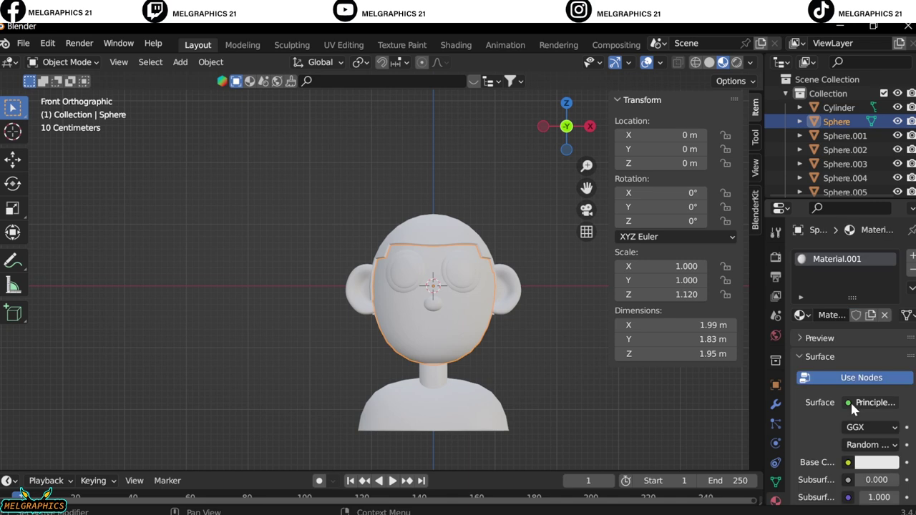
left_click(878, 462)
left_click_drag(820, 316, 823, 320)
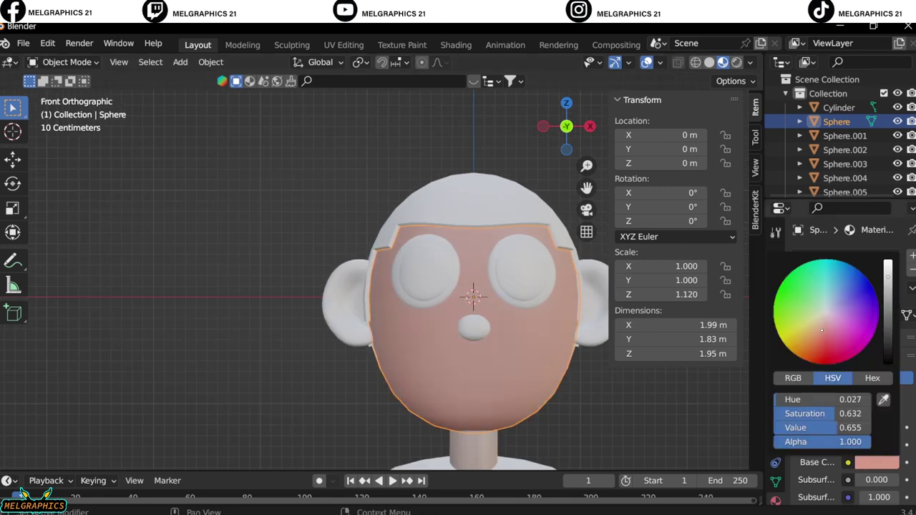
left_click(875, 463)
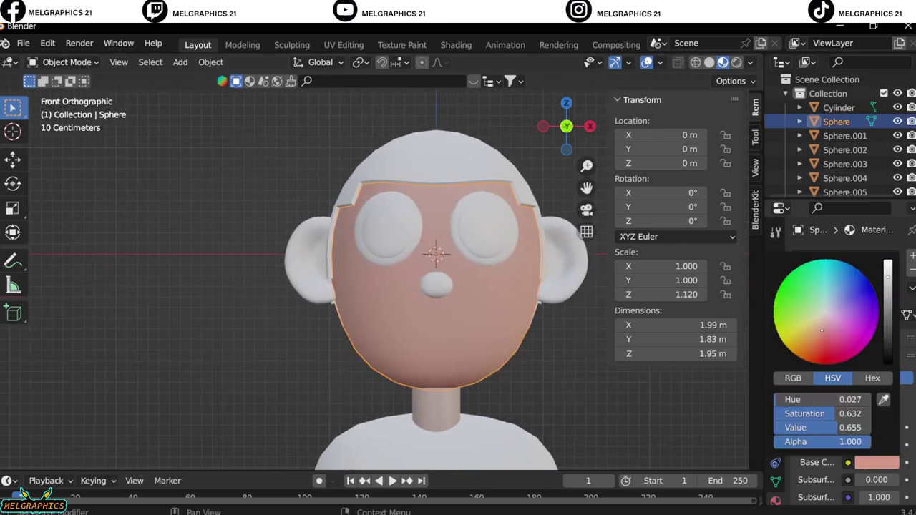
type(".632")
left_click(853, 428)
type(".655")
key("Return")
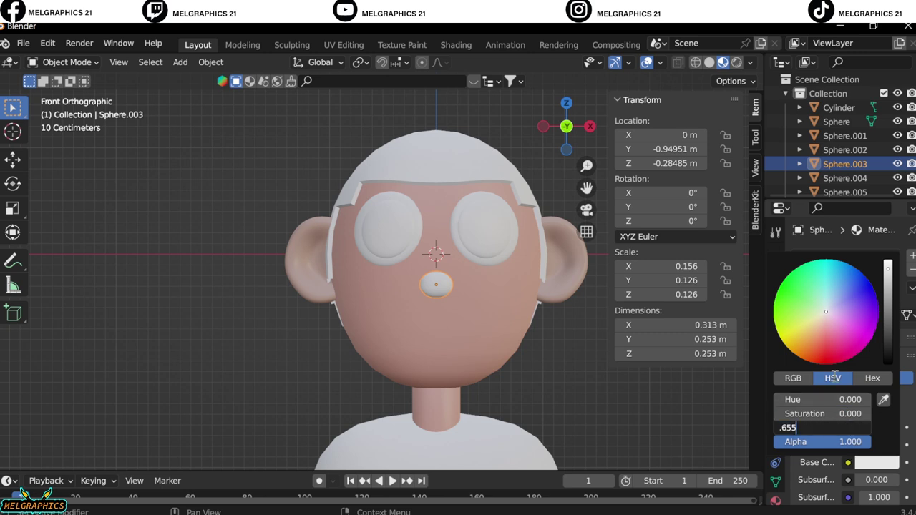
key("Return")
left_click(817, 413)
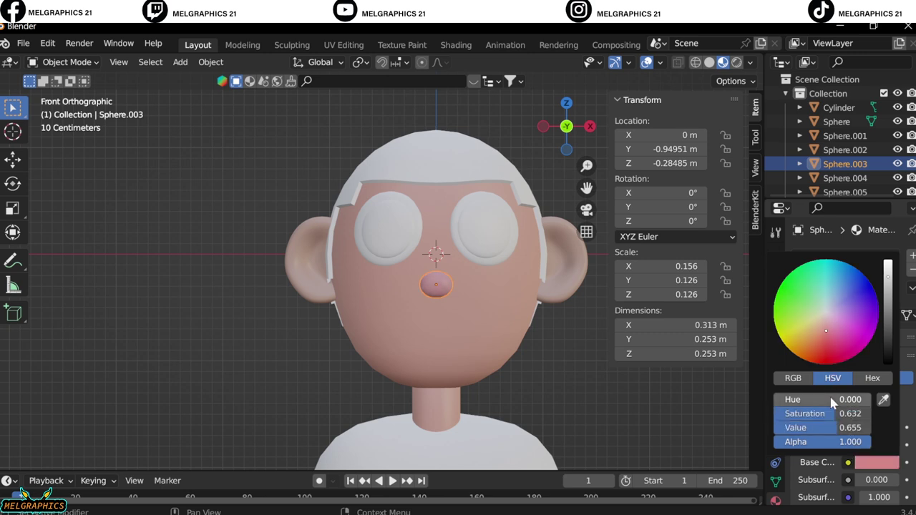
type(".027")
key("Return")
Make the pupils and hair black and give the body a green base colour
middle_click_drag(613, 384, 517, 254)
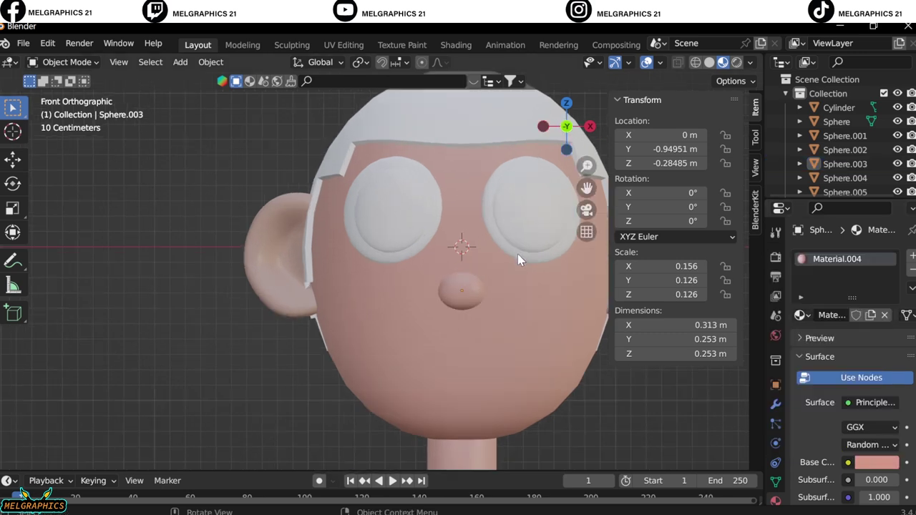
left_click(394, 207)
left_click(530, 207, "shift")
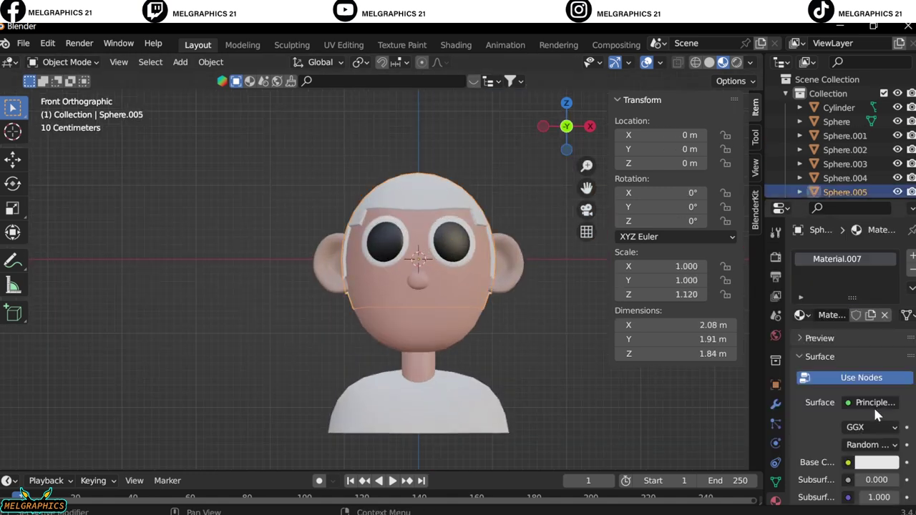
left_click(877, 463)
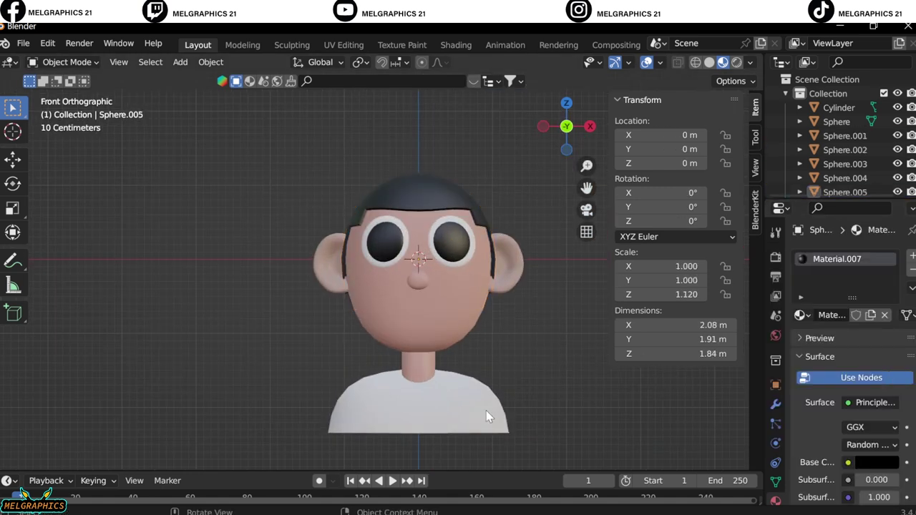
left_click(487, 417)
left_click(877, 463)
left_click_drag(885, 286, 795, 336)
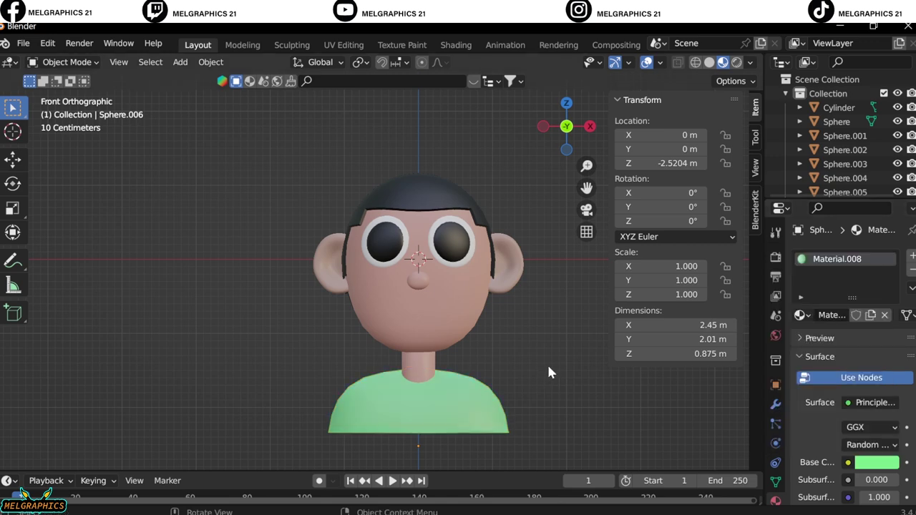
scroll(548, 372, "up", 5)
Add a small UV sphere as an eye highlight on the front of the pupil
scroll(521, 271, "up", 2)
left_click(521, 272)
right_click(522, 271)
key("shift+a")
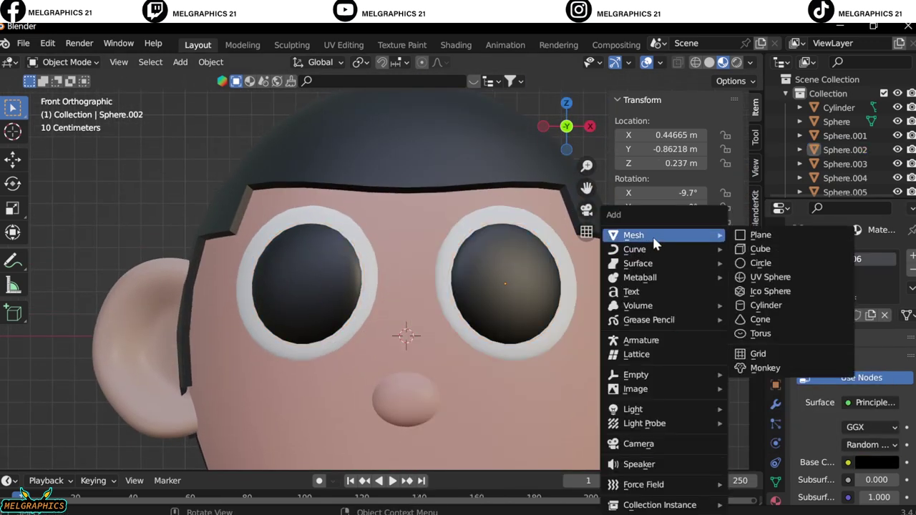
left_click(771, 277)
key("s")
left_click(515, 269)
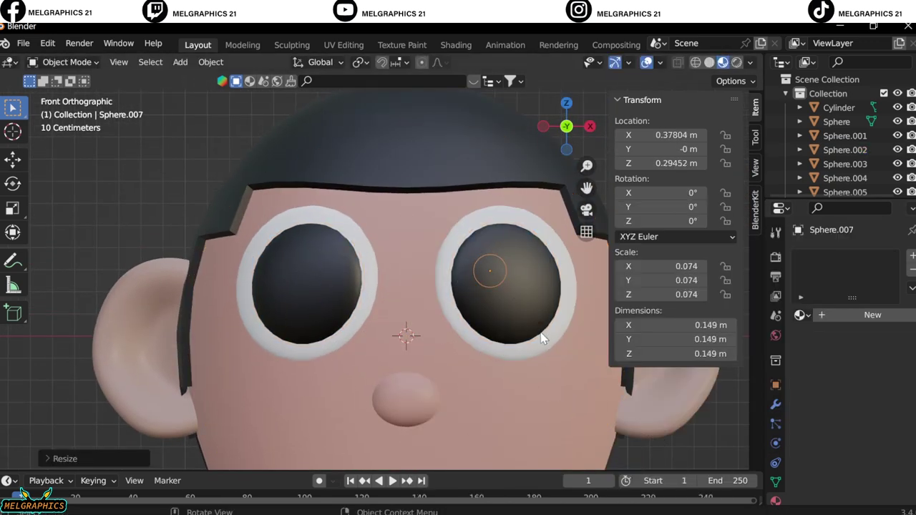
key("KP_3")
key("g")
key("y")
left_click(330, 331)
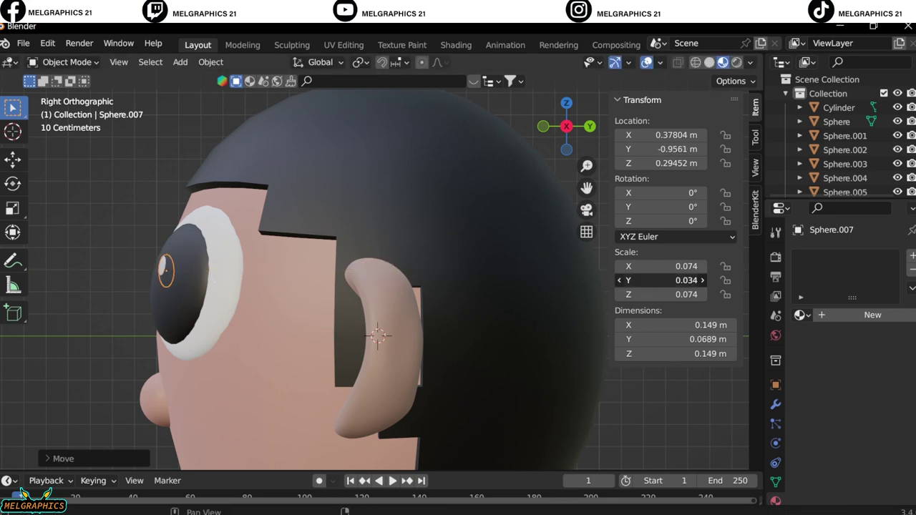
Push the highlight forward in depth and tilt it around Z
key("KP_1")
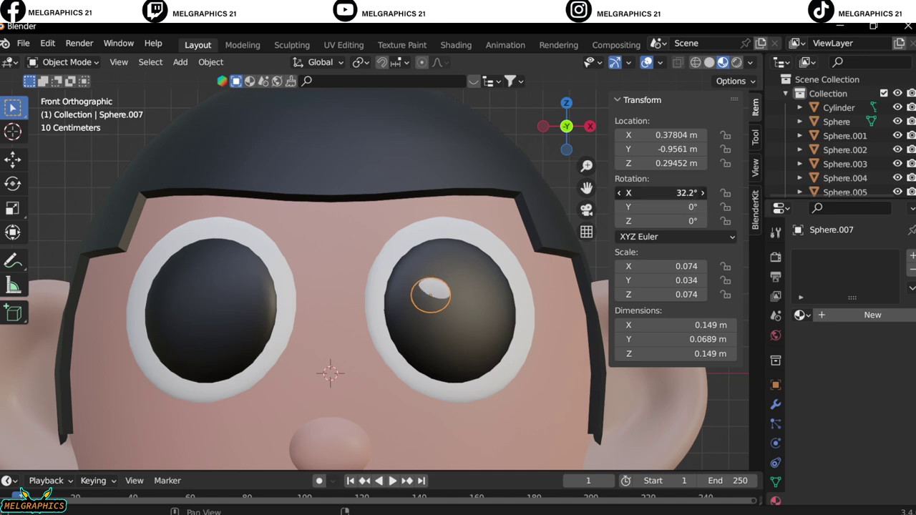
key("g")
key("y")
left_click(450, 245)
middle_click_drag(450, 245, 420, 323)
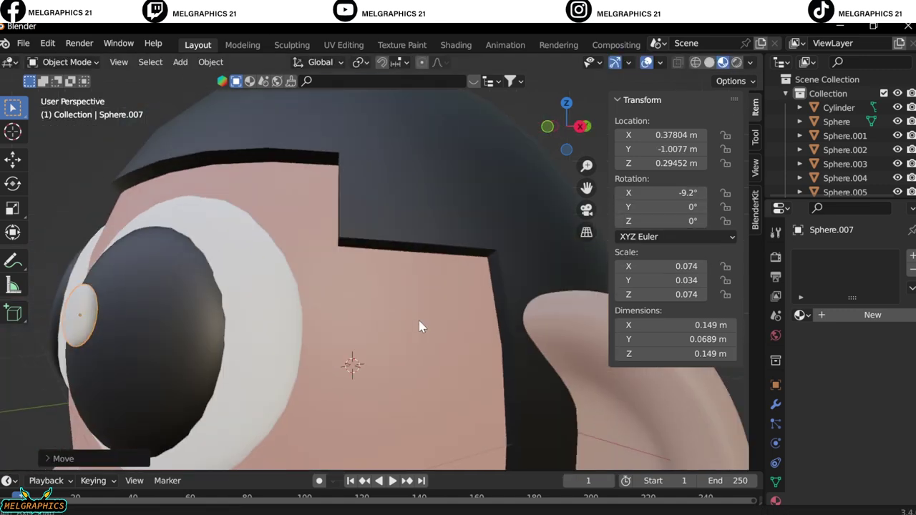
key("KP_Decimal")
key("r")
key("z")
left_click(490, 320)
scroll(655, 424, "down", 5)
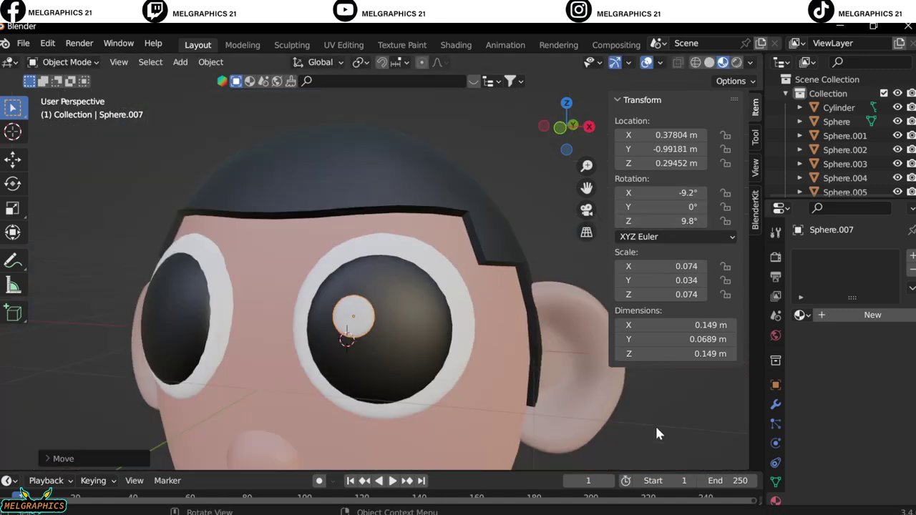
key("KP_1")
Give the highlight a new white material and a Mirror modifier for the other eye
left_click(873, 315)
left_click(866, 464)
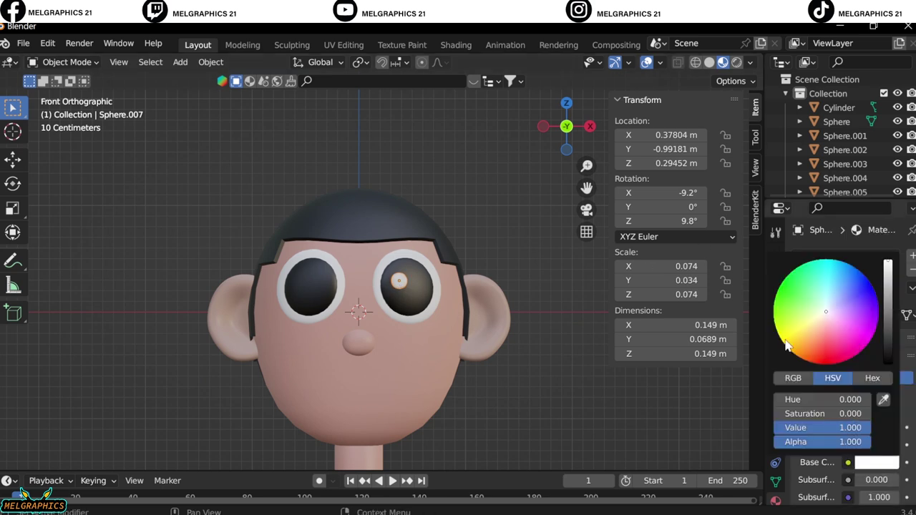
left_click(775, 404)
left_click(816, 255)
left_click(623, 390)
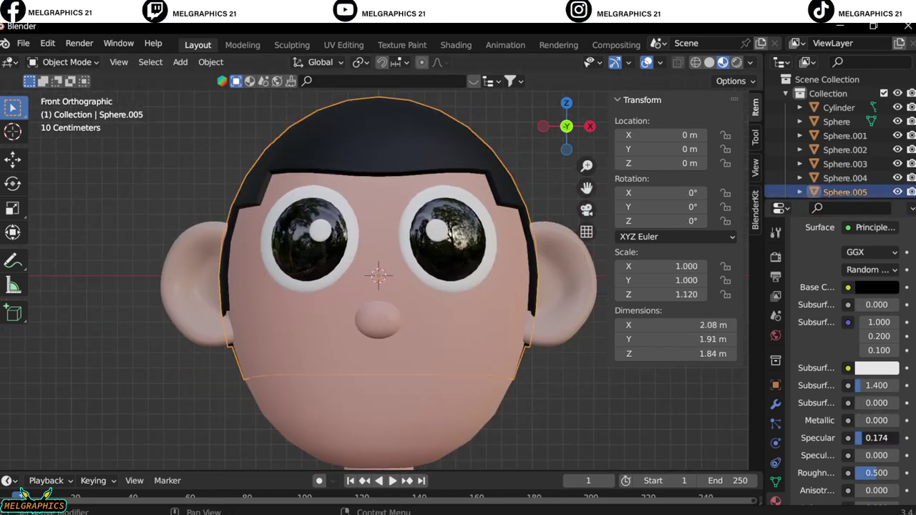
Inspect the hair cap from the face and side, return to front view and open the interaction mode list
scroll(303, 287, "up", 3)
scroll(303, 286, "up", 2)
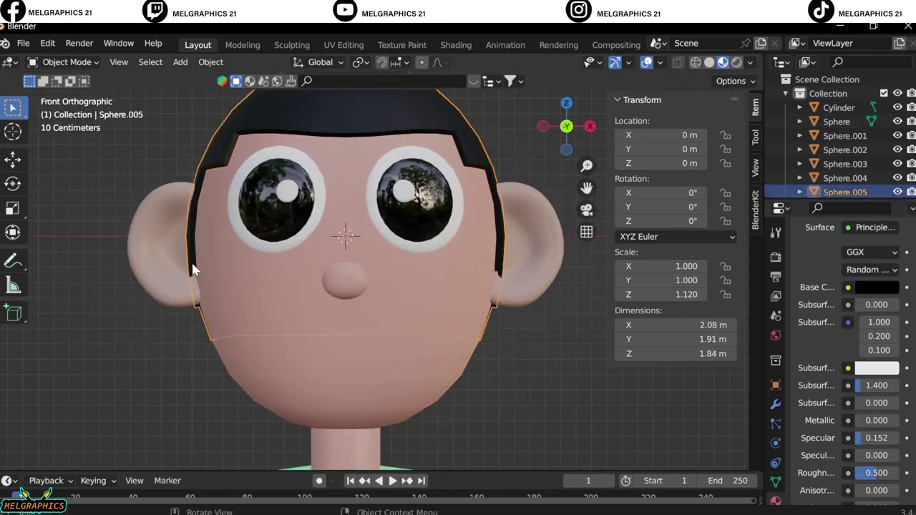
middle_click_drag(605, 358, 515, 292)
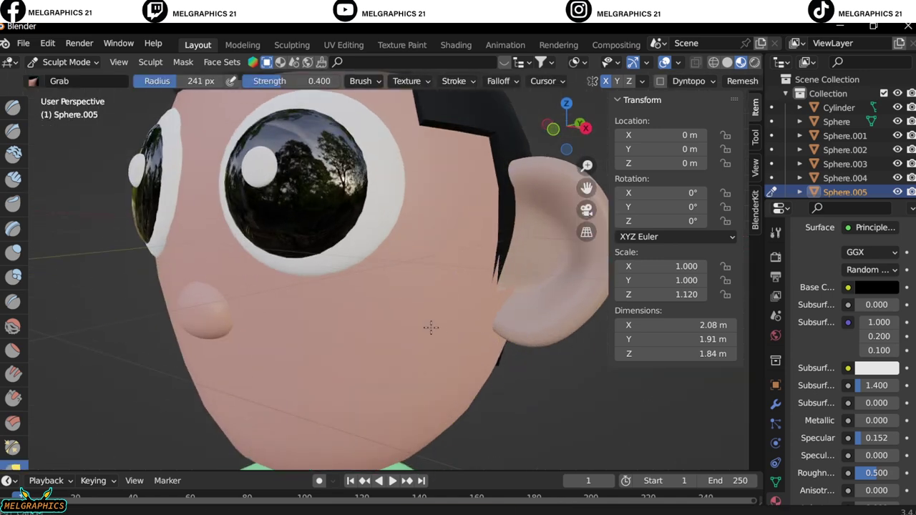
scroll(460, 330, "up", 5)
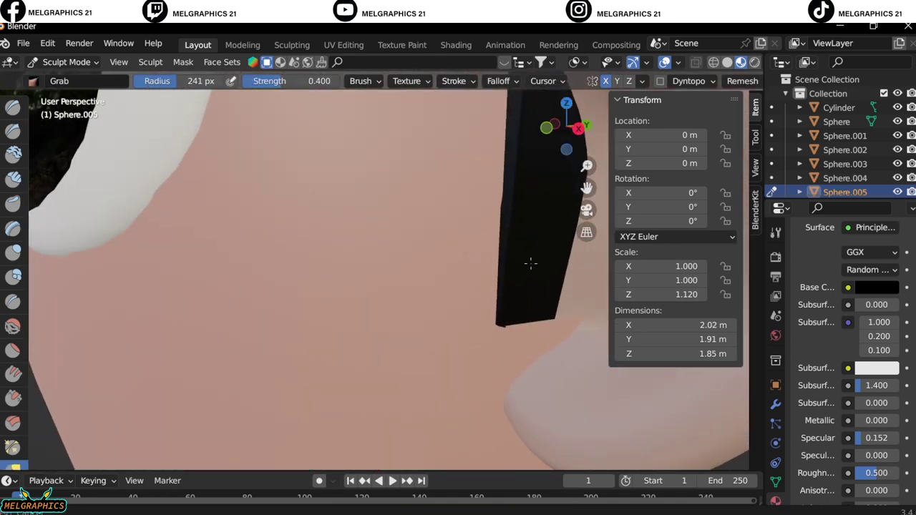
scroll(531, 264, "down", 5)
mouse_move(413, 348)
middle_mouse_down()
mouse_move(423, 313)
mouse_move(368, 338)
middle_mouse_up()
key("KP_1")
left_click(83, 65)
Back in Object Mode, add an area light 8 m in front of the bust rotated 45° on Z
left_click(70, 78)
scroll(523, 273, "down", 4)
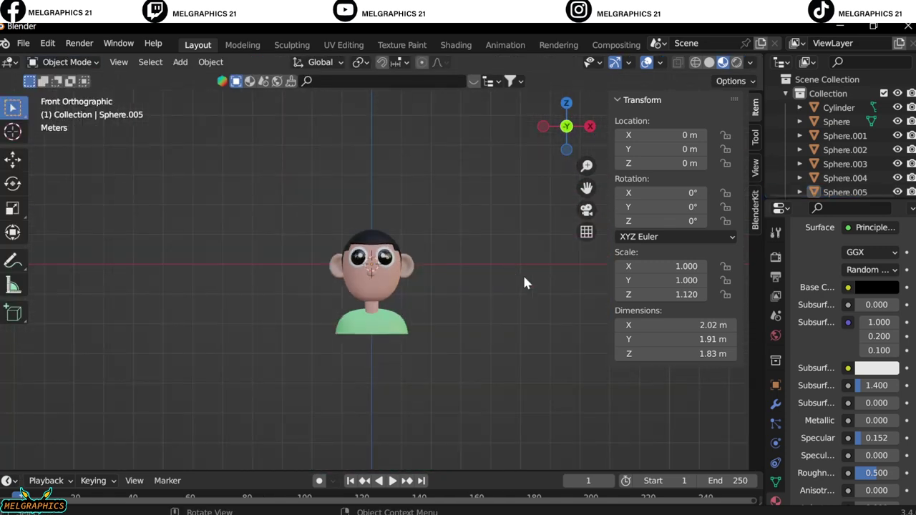
key("shift+a")
left_click(544, 456)
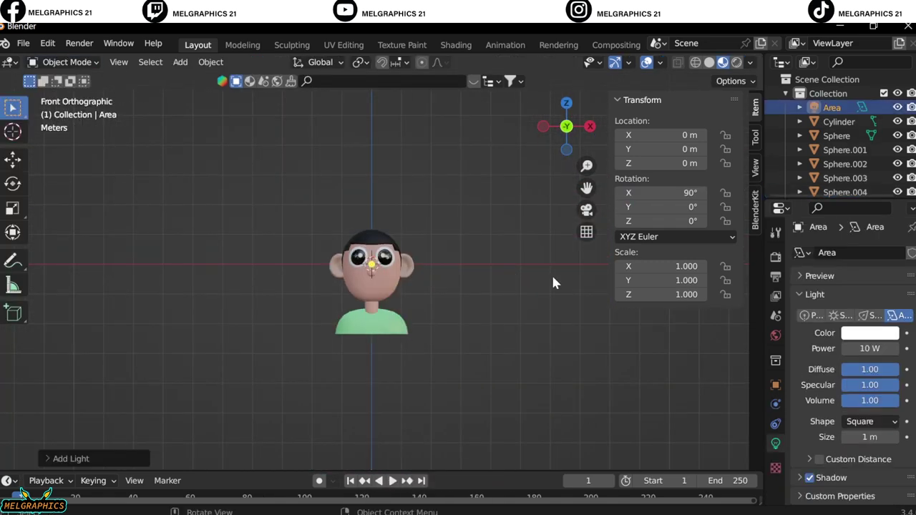
key("KP_3")
key("g")
left_click(315, 278)
key("KP_7")
left_click(650, 221)
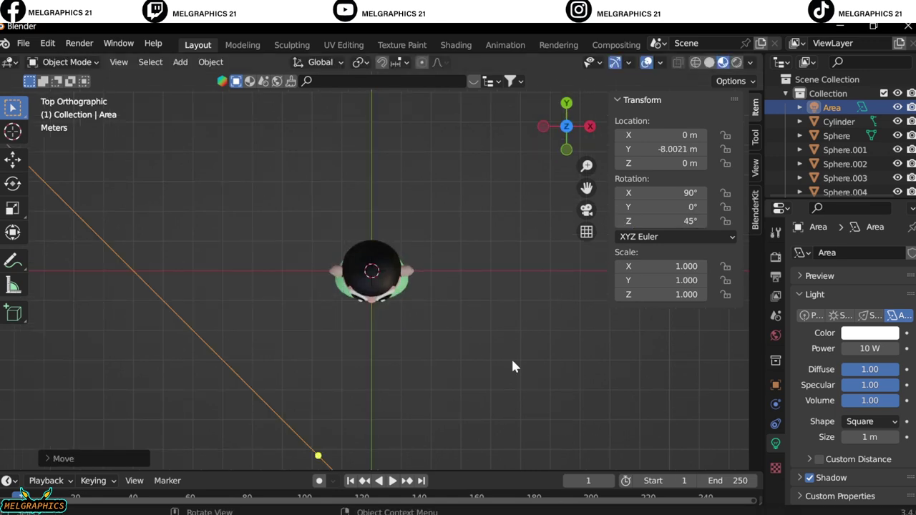
Duplicate the light about 8 m along X and rotate the copy to -45°
key("shift+d")
key("x")
left_click(587, 381)
left_click(678, 224)
type("-4")
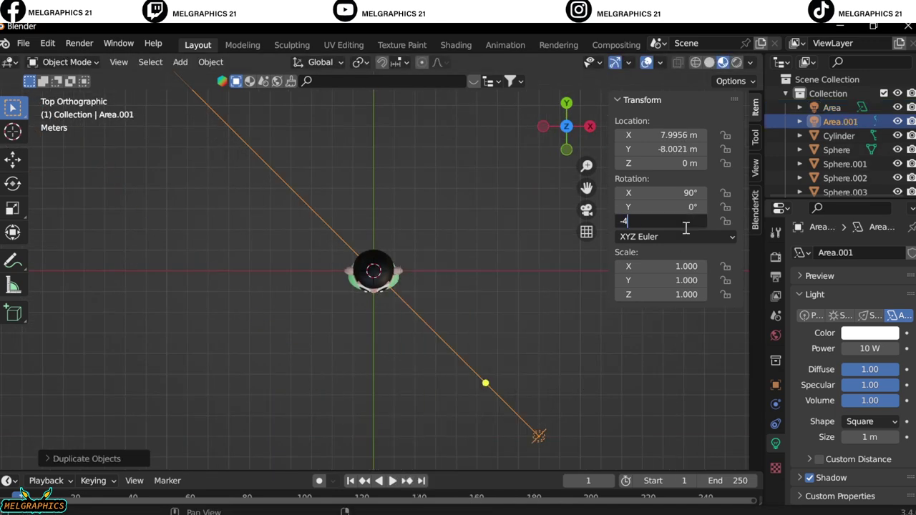
type("5")
key("Return")
key("g")
left_click(221, 292)
Add a third area light raised about 6.49 m above the head
key("shift+a")
left_click(554, 360)
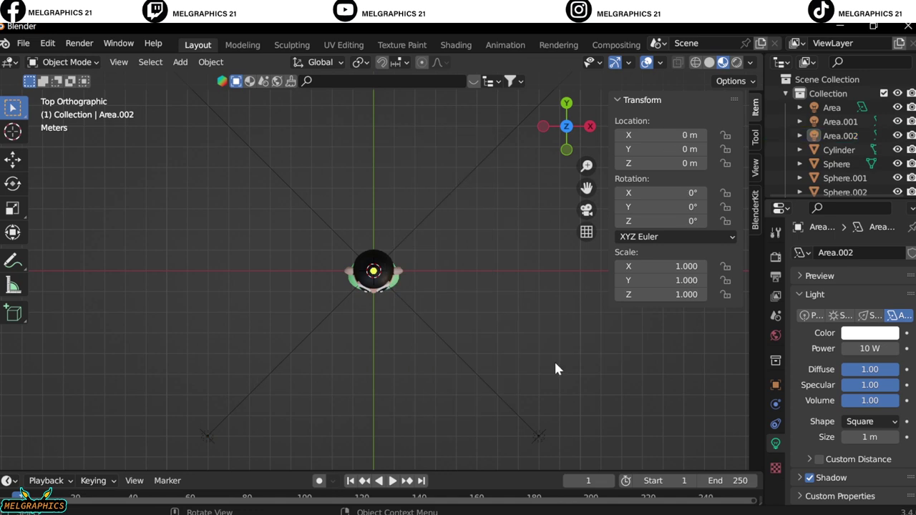
key("KP_1")
key("g")
key("z")
left_click(401, 150)
Add a camera framing the bust with 55 mm focal length and Shift Y -0.08
key("shift+a")
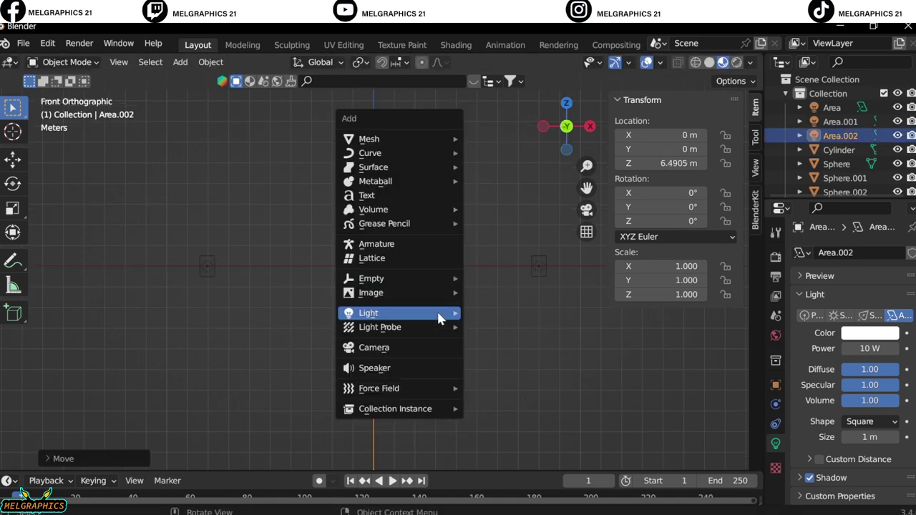
left_click(373, 348)
key("KP_3")
key("KP_0")
left_click_drag(870, 372, 863, 372)
left_click_drag(870, 320, 880, 321)
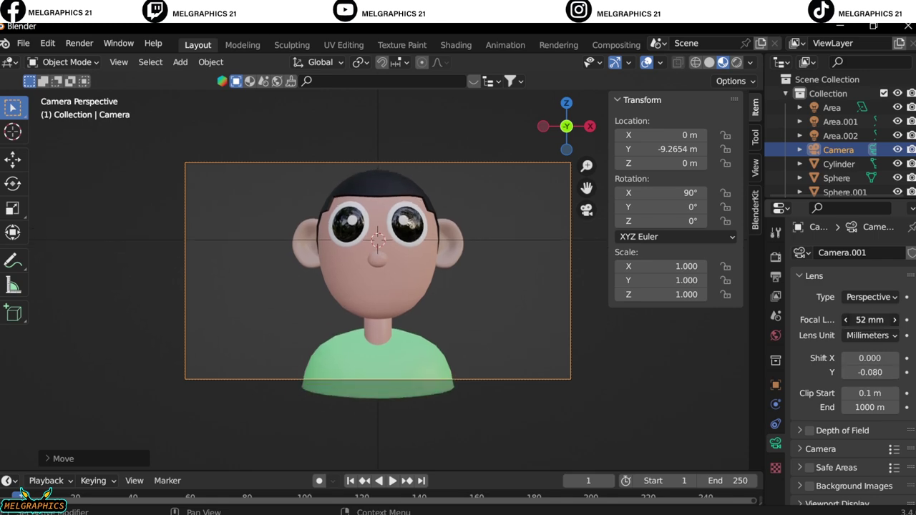
Import the FBX Ciclorama backdrop, scale it up and lower it vertically
scroll(378, 271, "down", 2)
left_click(23, 43)
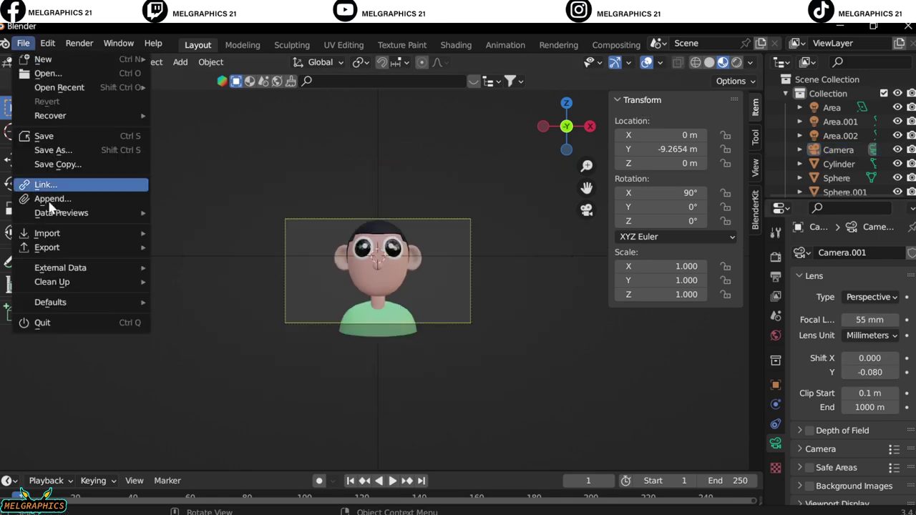
left_click(172, 375)
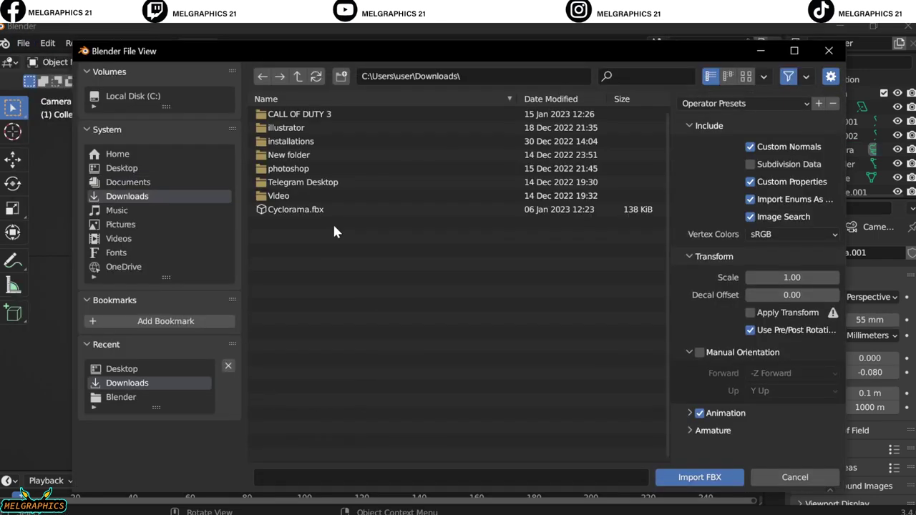
key("Escape")
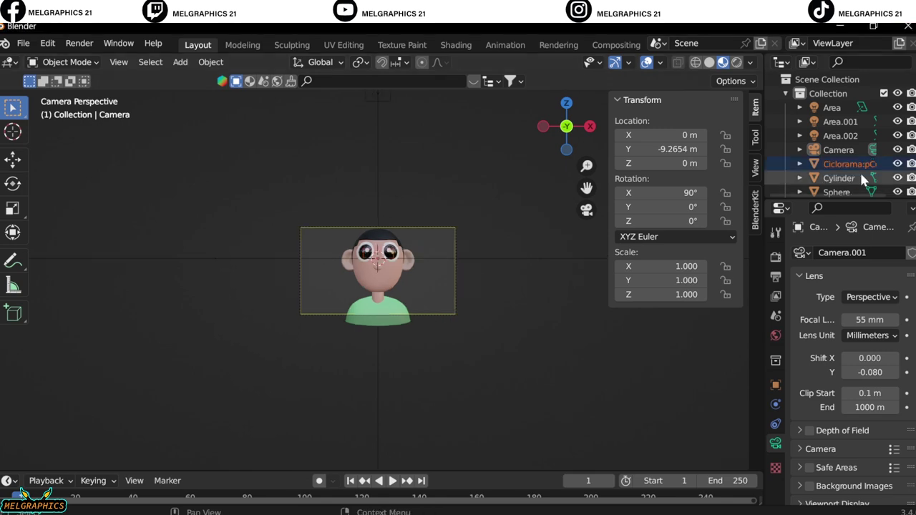
key("s")
left_click(520, 307)
key("g")
key("z")
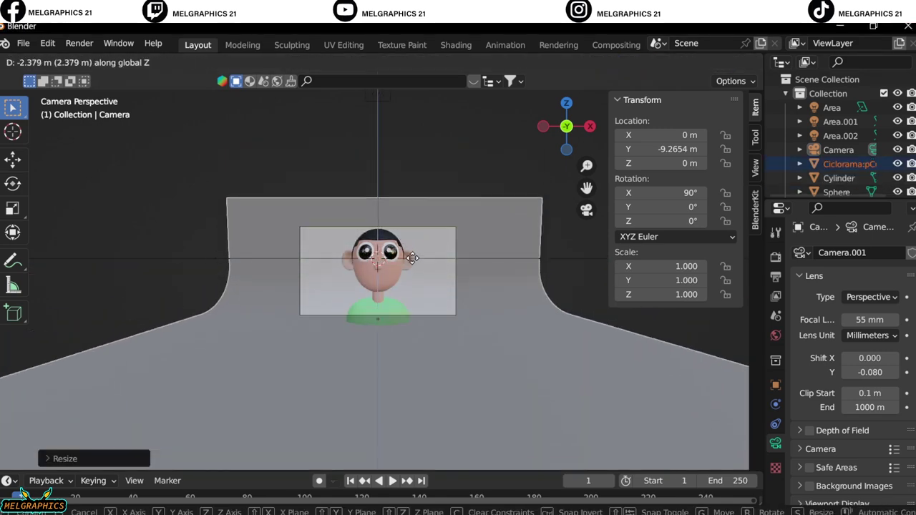
left_click(447, 326)
Rest the backdrop floor under the bust and preview the camera view in rendered shading
key("KP_3")
key("g")
key("z")
left_click(461, 406)
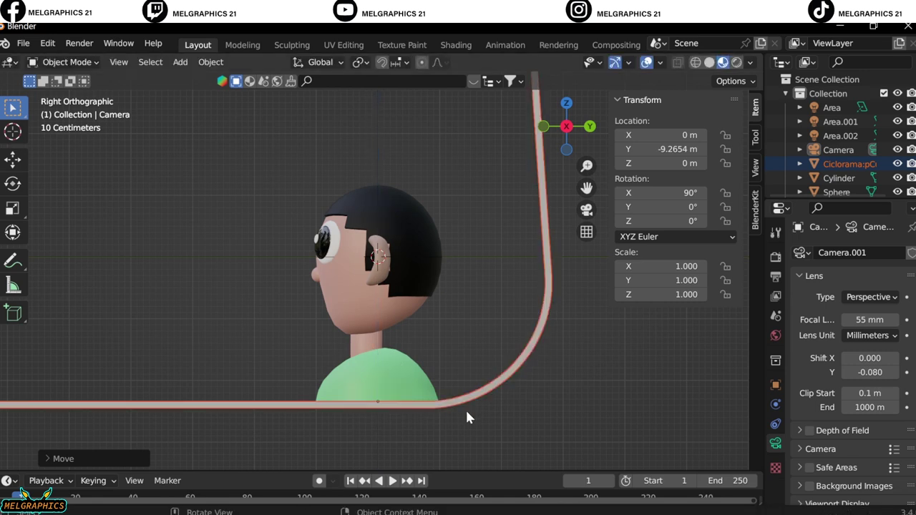
key("KP_0")
key("z")
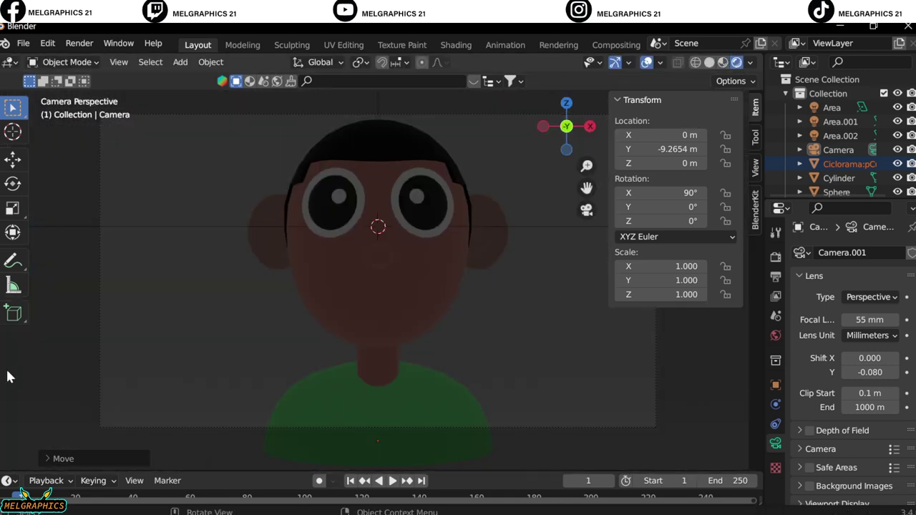
Add a fourth Area light, rotate it 90° around Y and move it along X to the side
middle_click_drag(207, 381, 244, 335)
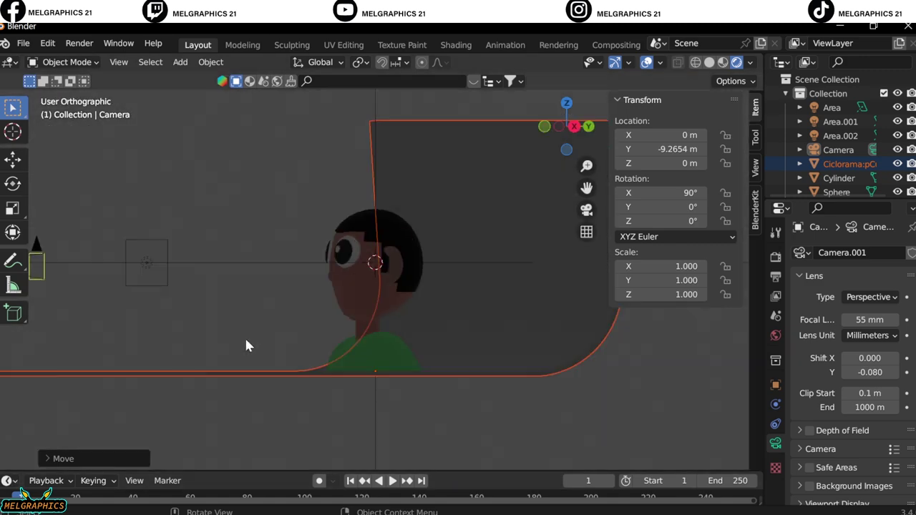
key("KP_1")
key("shift+a")
left_click(351, 335)
key("KP_3")
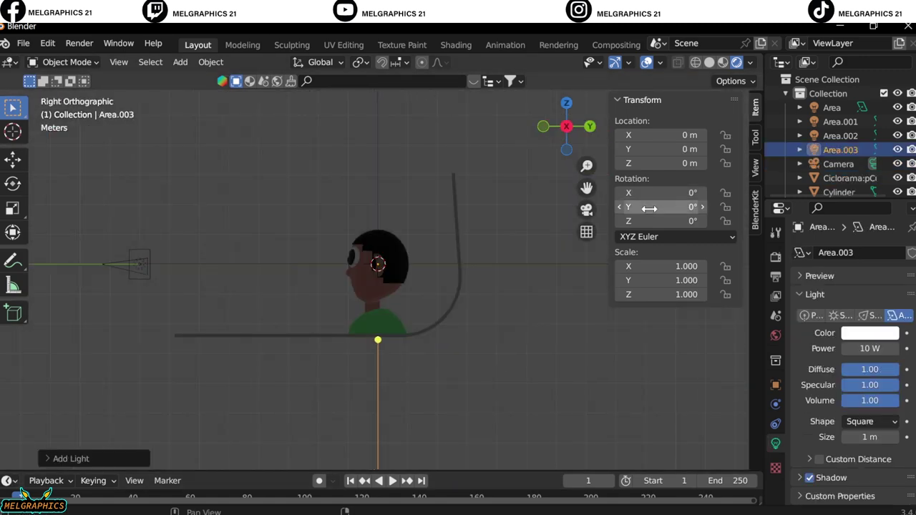
key("KP_1")
type("90")
key("Return")
key("g")
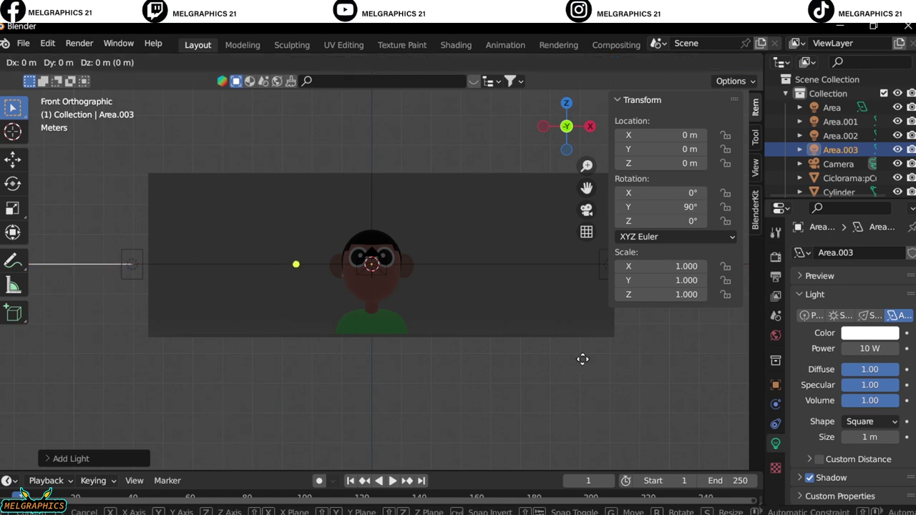
left_click(94, 368)
Set the overhead light Area.002 to 450 W power
key("KP_7")
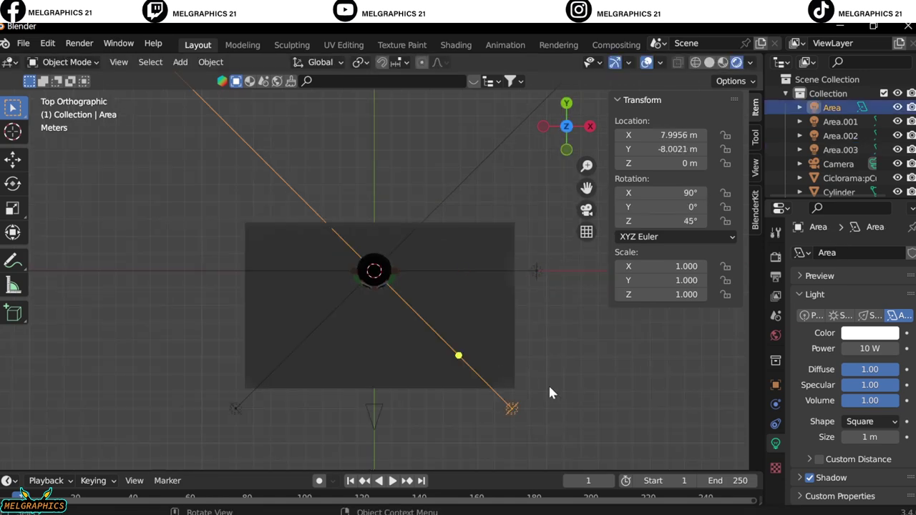
left_click(871, 349)
type("450")
key("Return")
key("KP_0")
key("KP_7")
left_click(841, 122)
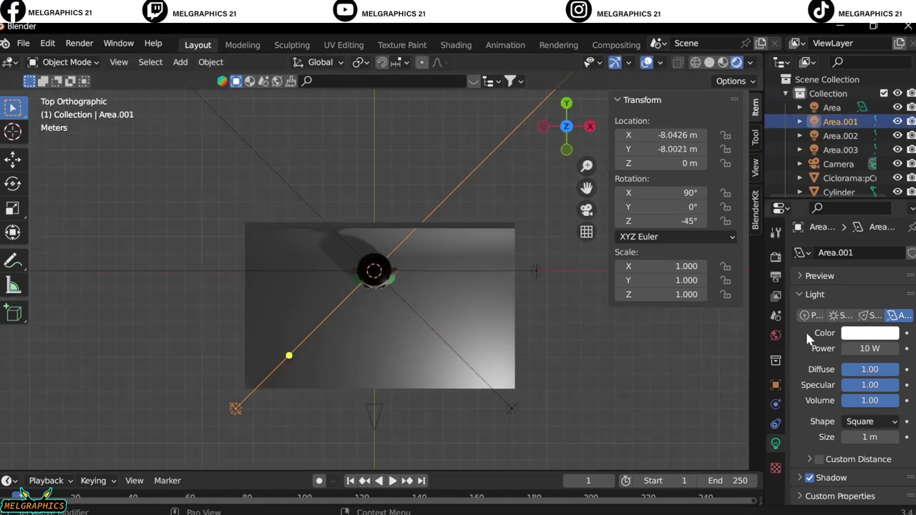
key("ctrl+v")
key("KP_0")
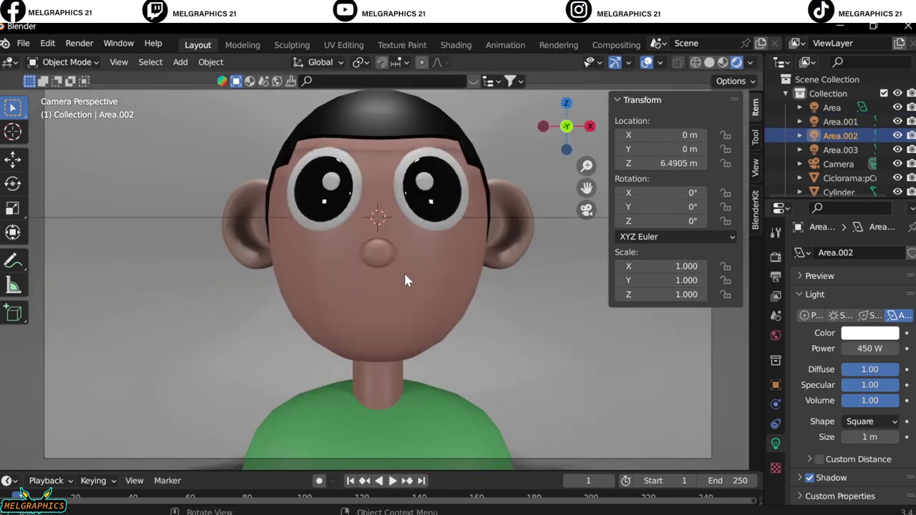
Give the side light Area.003 600 W power and a yellow colour
scroll(403, 270, "down", 2)
key("KP_1")
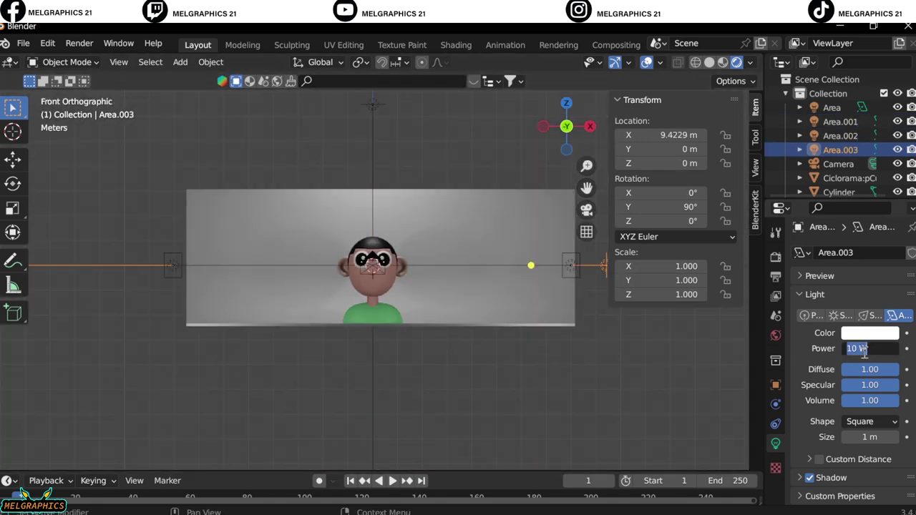
type("600")
key("Return")
left_click(870, 333)
left_click(885, 104)
key("KP_0")
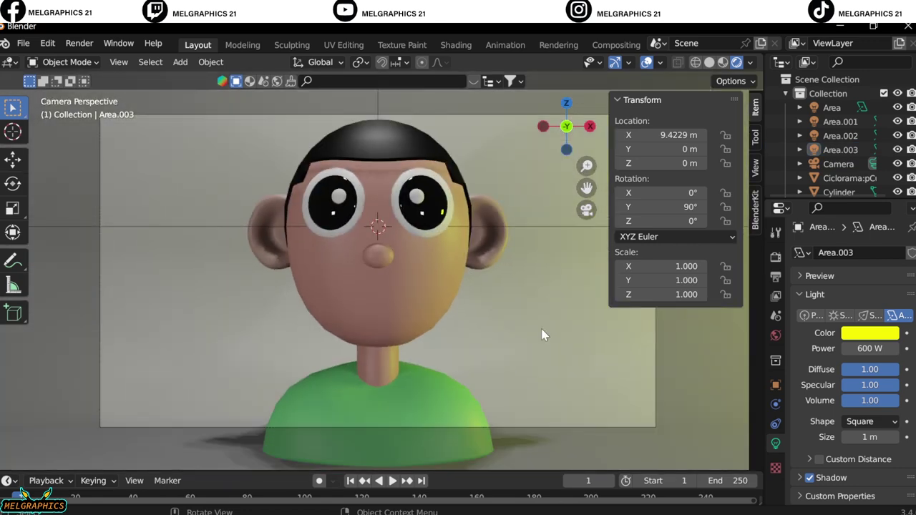
Set the Ciclorama backdrop's Base Color to blue
left_click(544, 335)
left_click(877, 459)
scroll(361, 161, "down", 3)
scroll(455, 312, "up", 4)
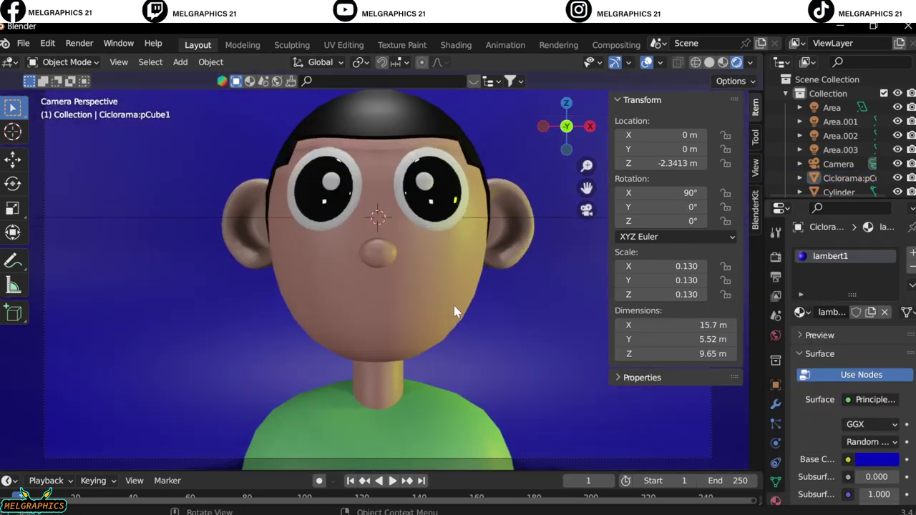
left_click(79, 43)
Render the frame of the lit bust on the blue backdrop with Render Image
left_click(86, 72)
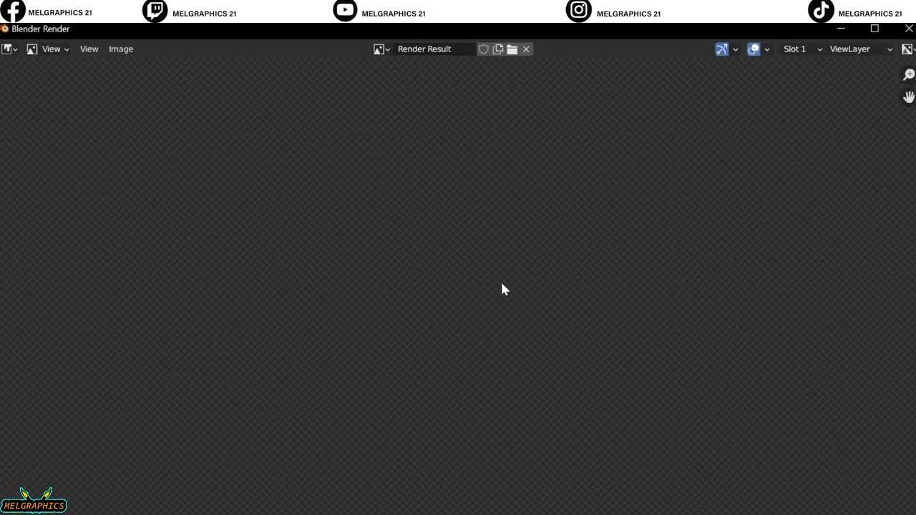
scroll(499, 284, "down", 2)
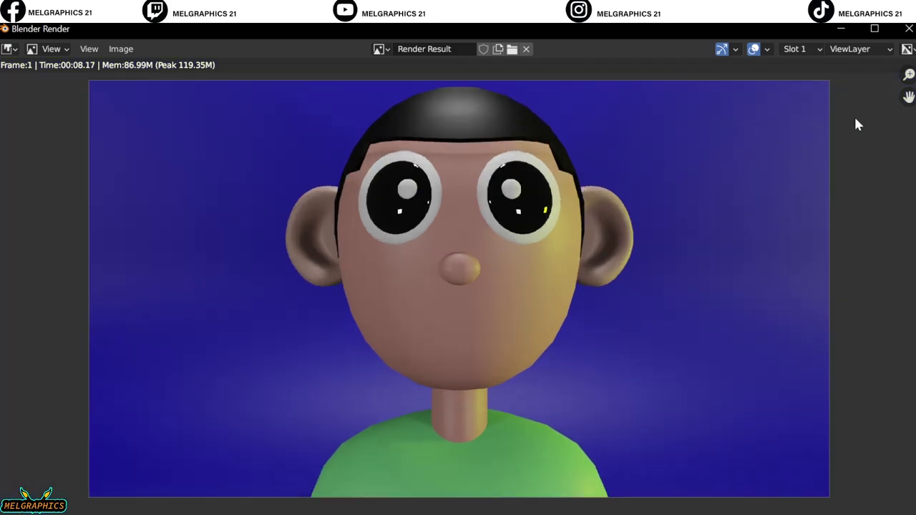